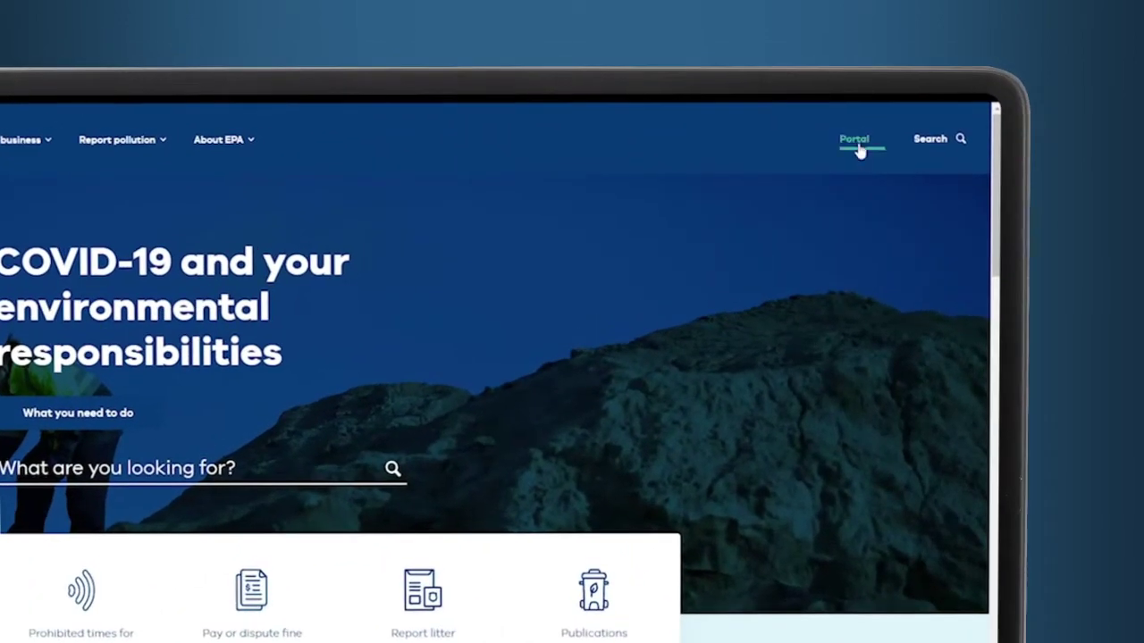
Open the EPA Portal from the website and sign in with your email and password.
{"action": "left_click", "coordinate": [858, 145]}
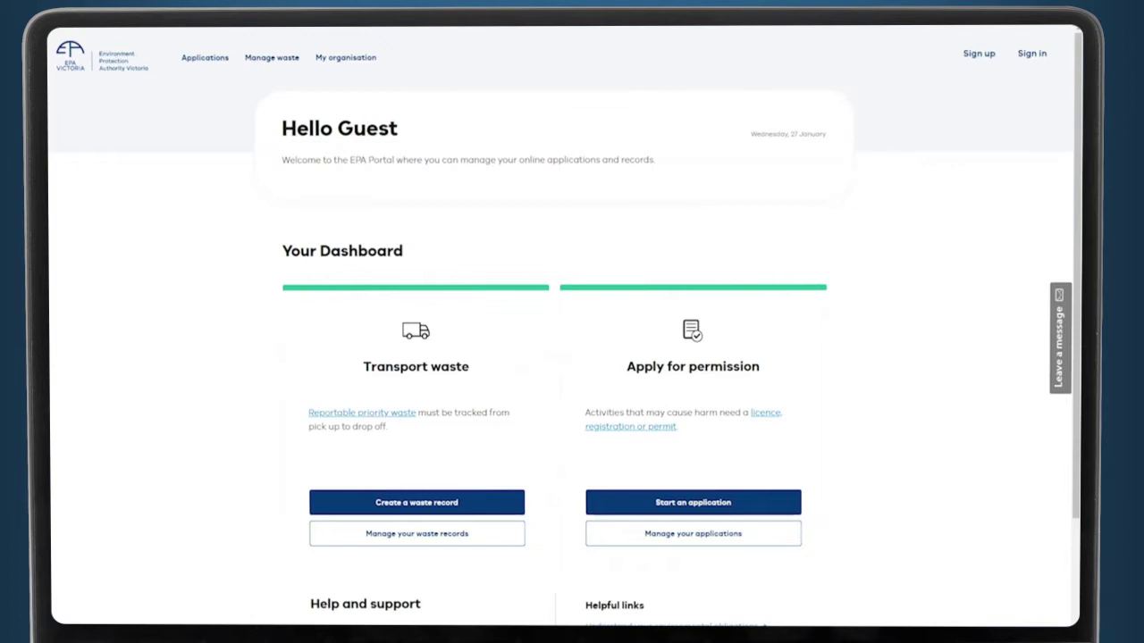
{"action": "left_click", "coordinate": [1026, 57]}
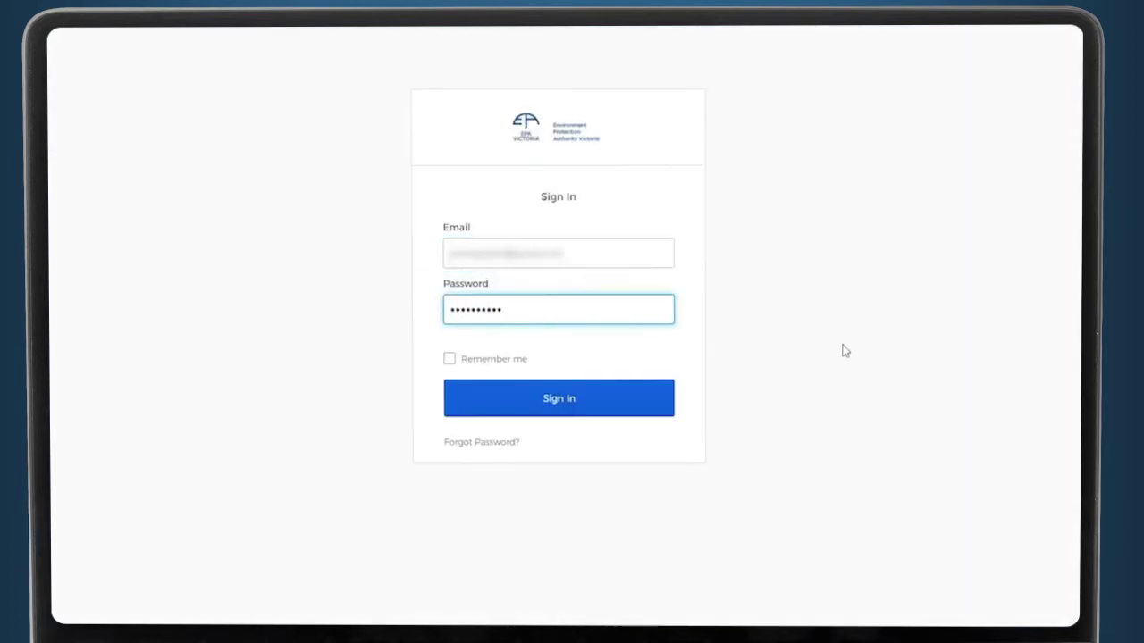
{"action": "left_click", "coordinate": [573, 407]}
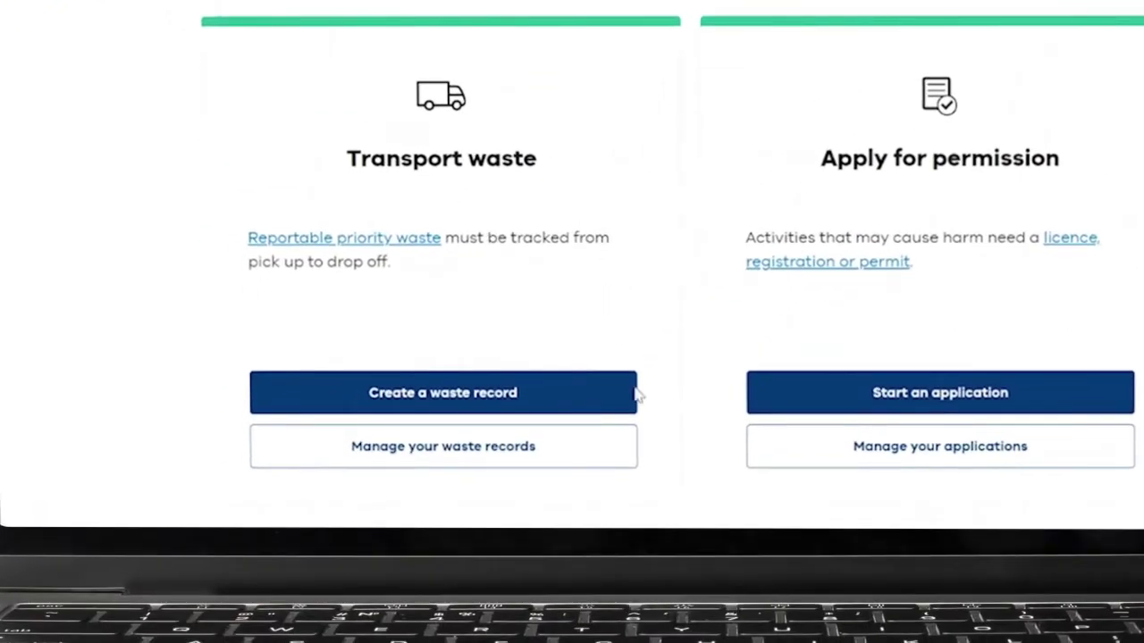
{"action": "left_click", "coordinate": [479, 404]}
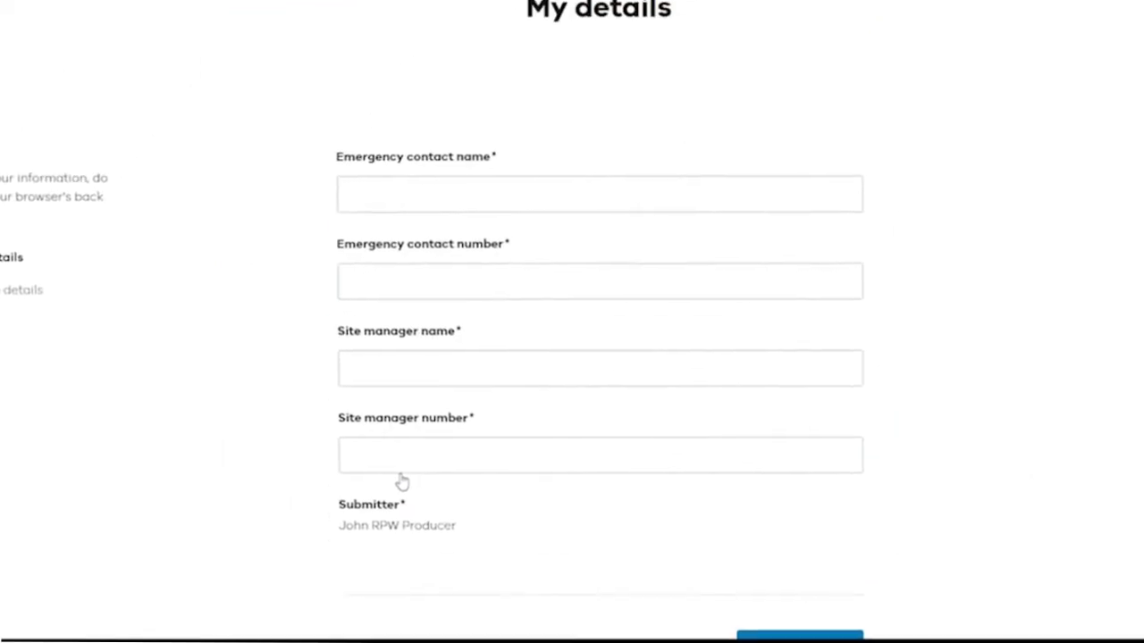
{"action": "left_click", "coordinate": [367, 236]}
{"action": "type", "text": "Sarah"}
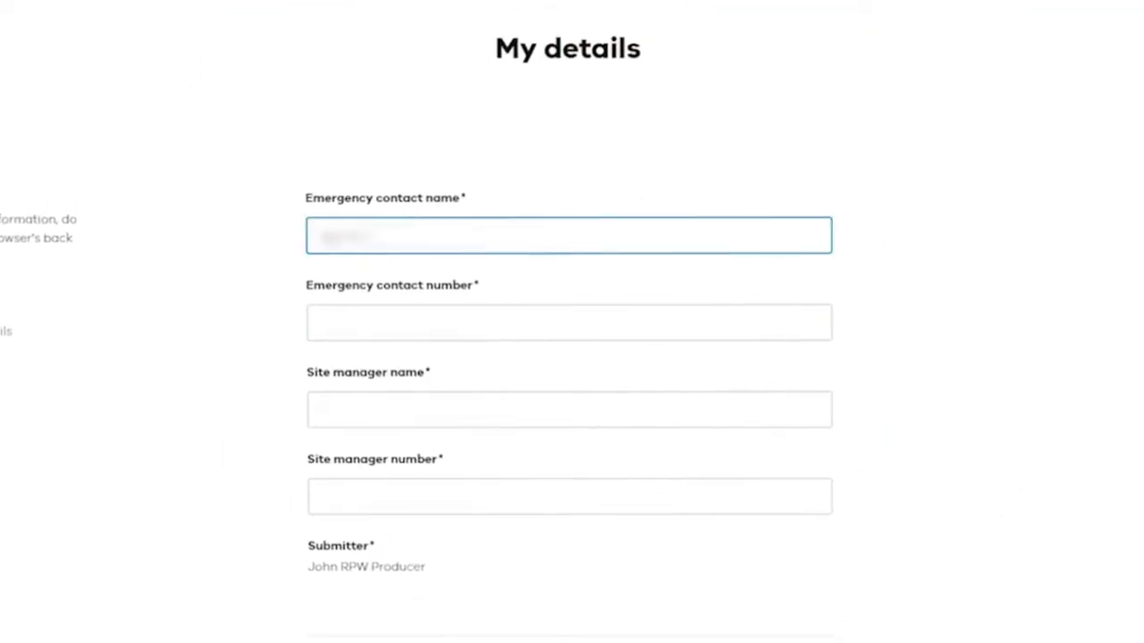
{"action": "key", "text": "Tab"}
{"action": "type", "text": "0123456789"}
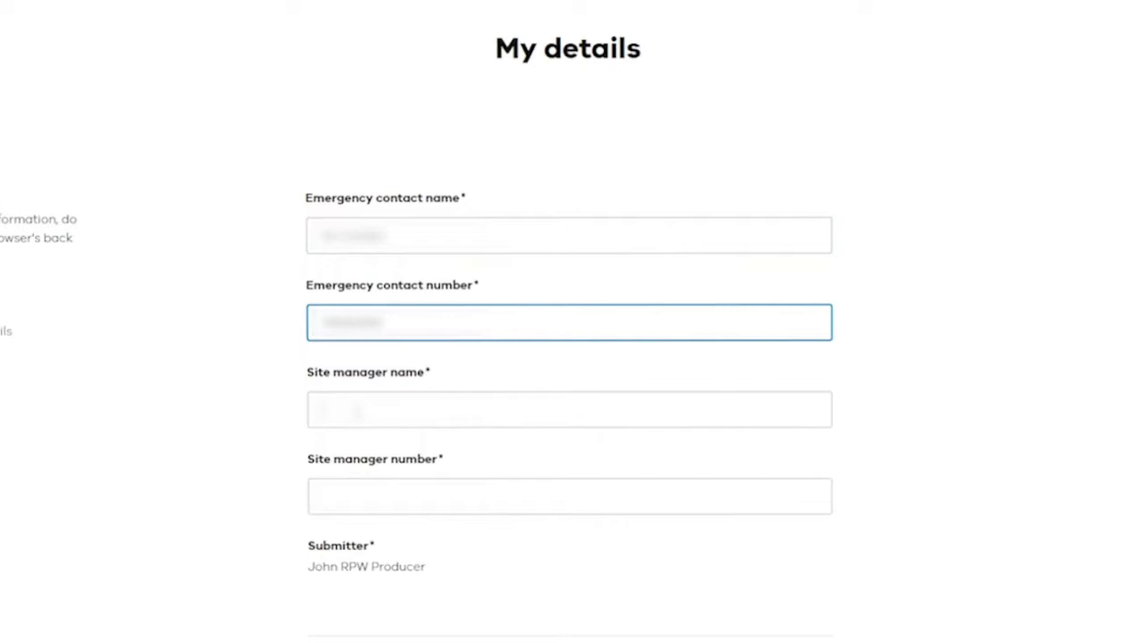
{"action": "key", "text": "Tab"}
{"action": "type", "text": "Smith"}
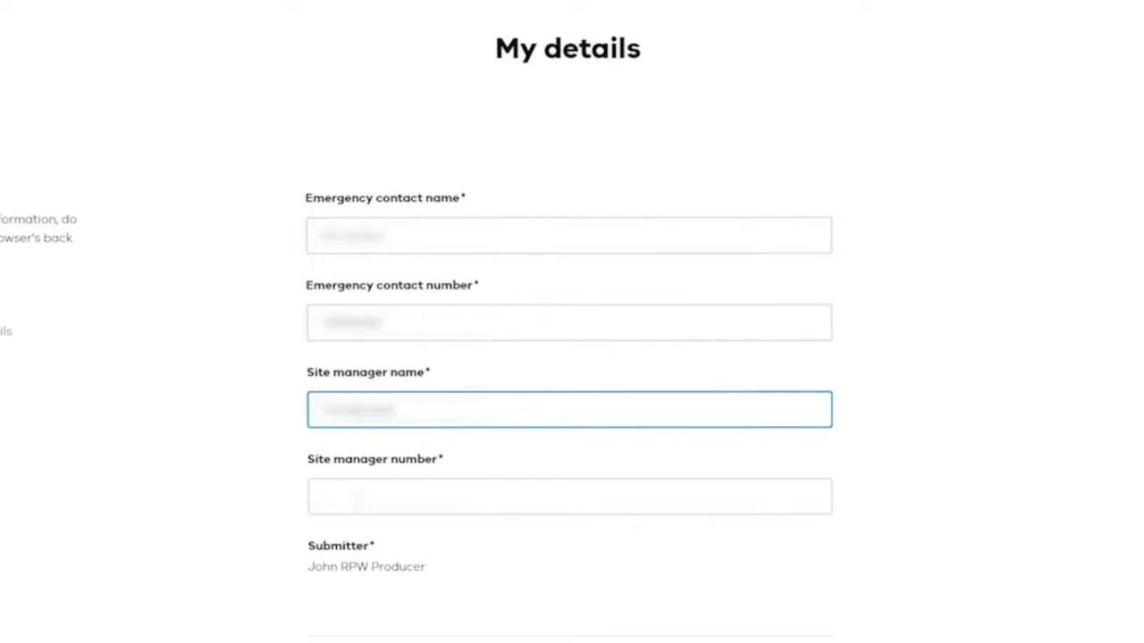
{"action": "key", "text": "Tab"}
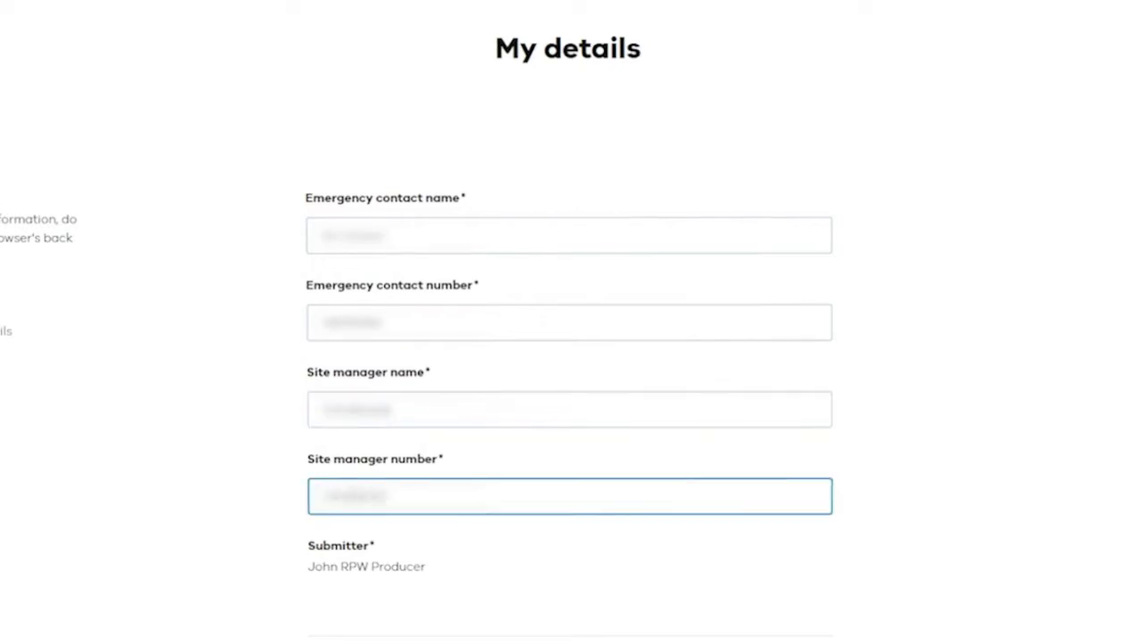
Set the waste code to B100 using the waste code lookup.
{"action": "scroll", "coordinate": [574, 531], "scroll_direction": "down", "scroll_amount": 2}
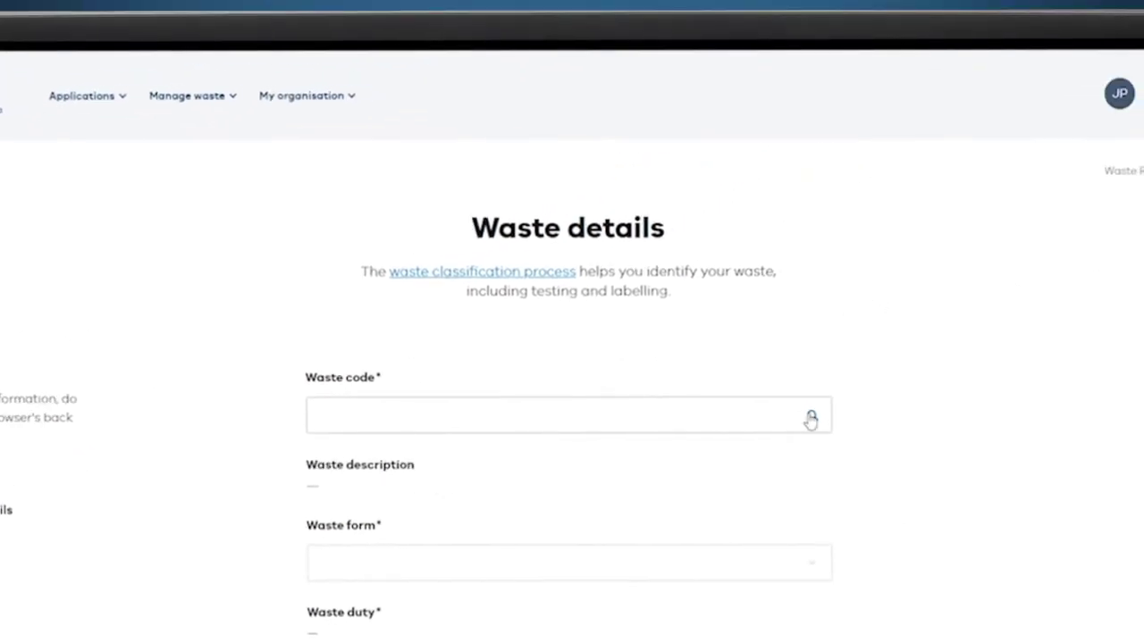
{"action": "left_click", "coordinate": [811, 416]}
{"action": "left_click", "coordinate": [753, 131]}
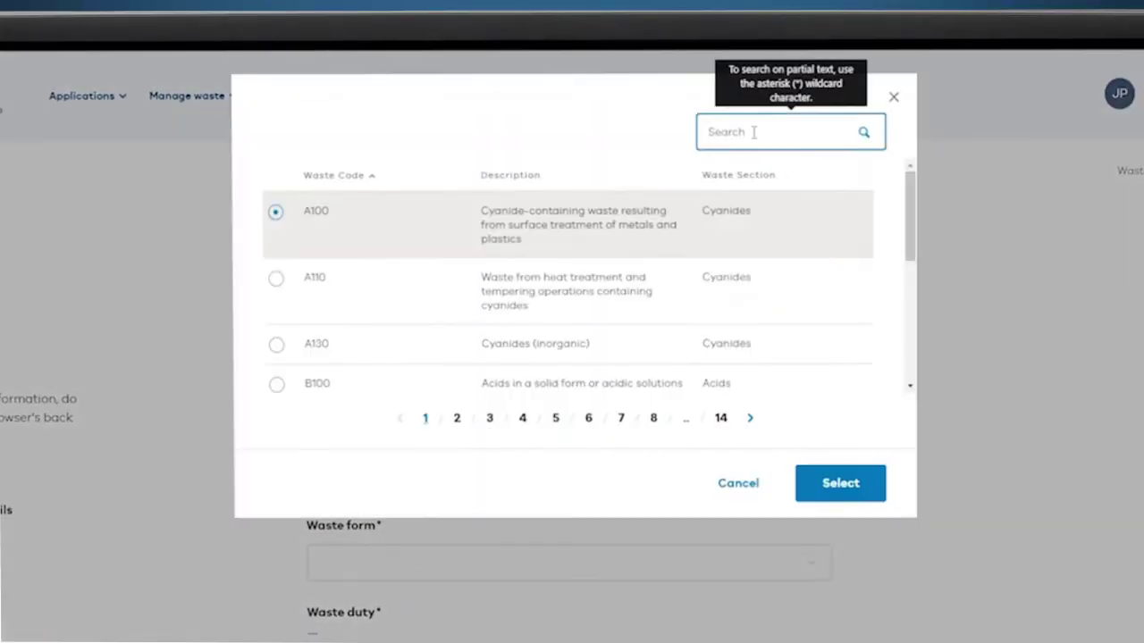
{"action": "type", "text": "B100"}
{"action": "key", "text": "Return"}
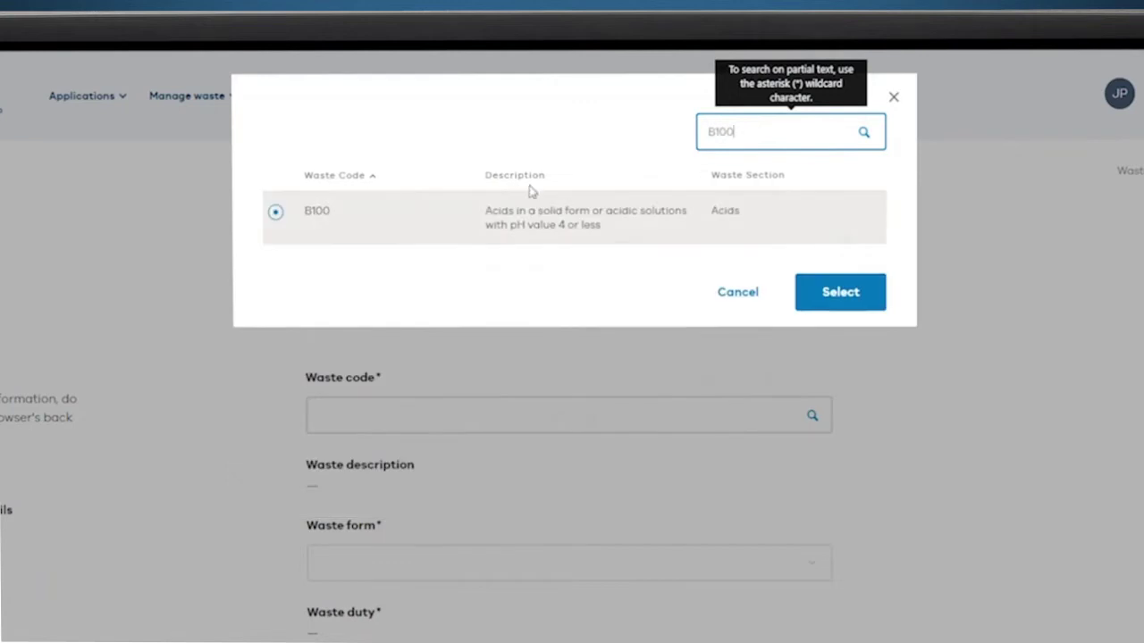
{"action": "left_click", "coordinate": [840, 292]}
{"action": "scroll", "coordinate": [860, 620], "scroll_direction": "down", "scroll_amount": 3}
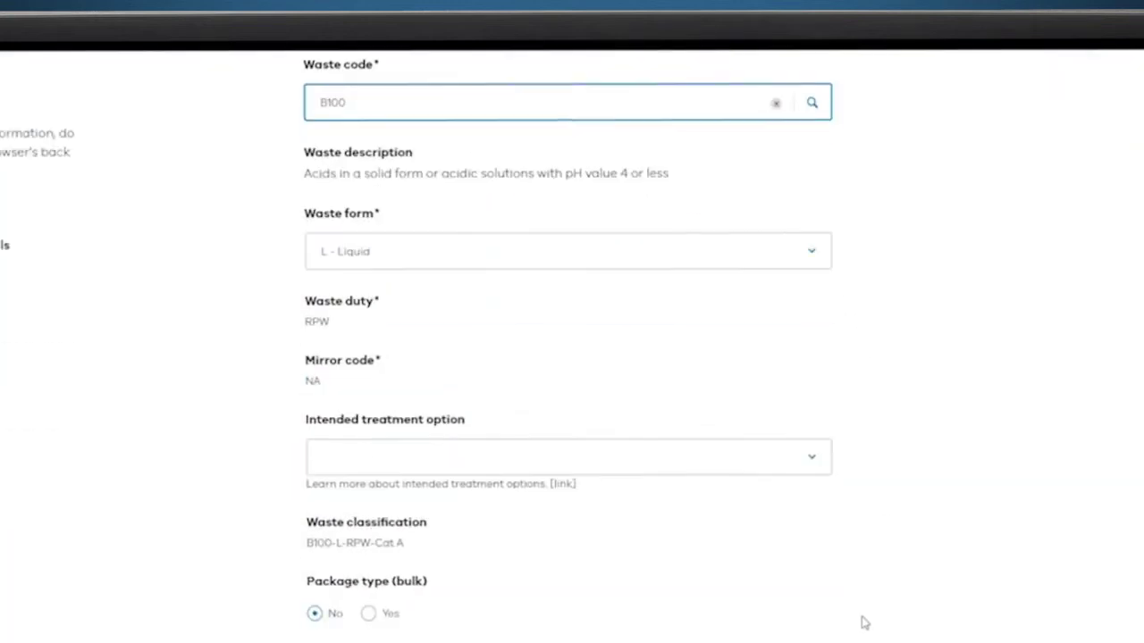
Set intended treatment to Treatment, with package type non-bulk and dangerous goods No.
{"action": "scroll", "coordinate": [837, 518], "scroll_direction": "down", "scroll_amount": 3}
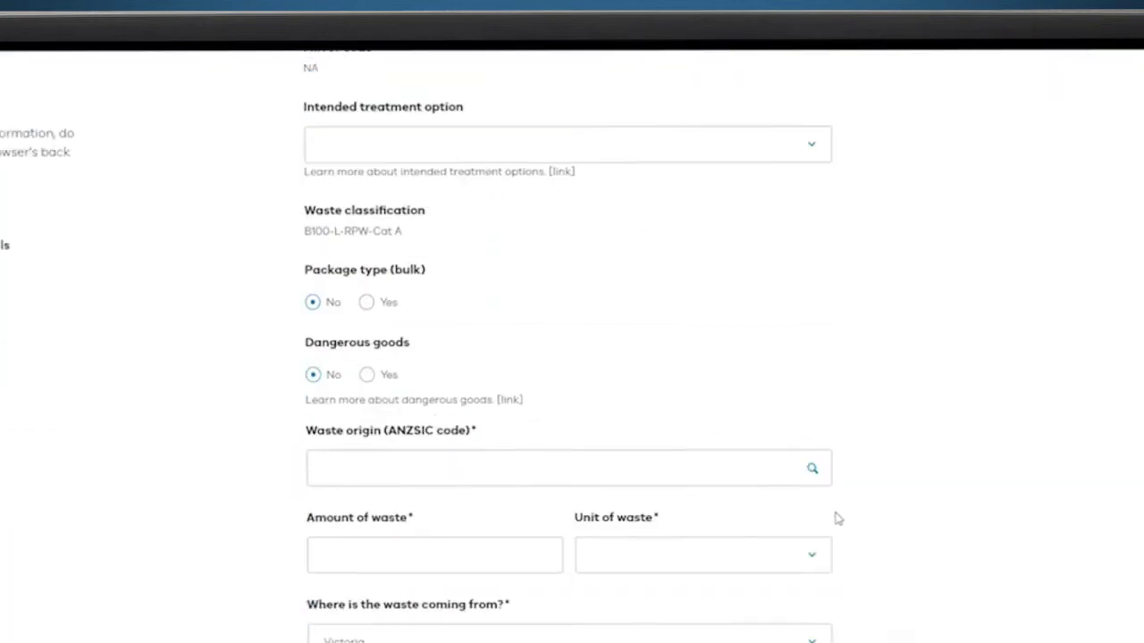
{"action": "left_click", "coordinate": [812, 148]}
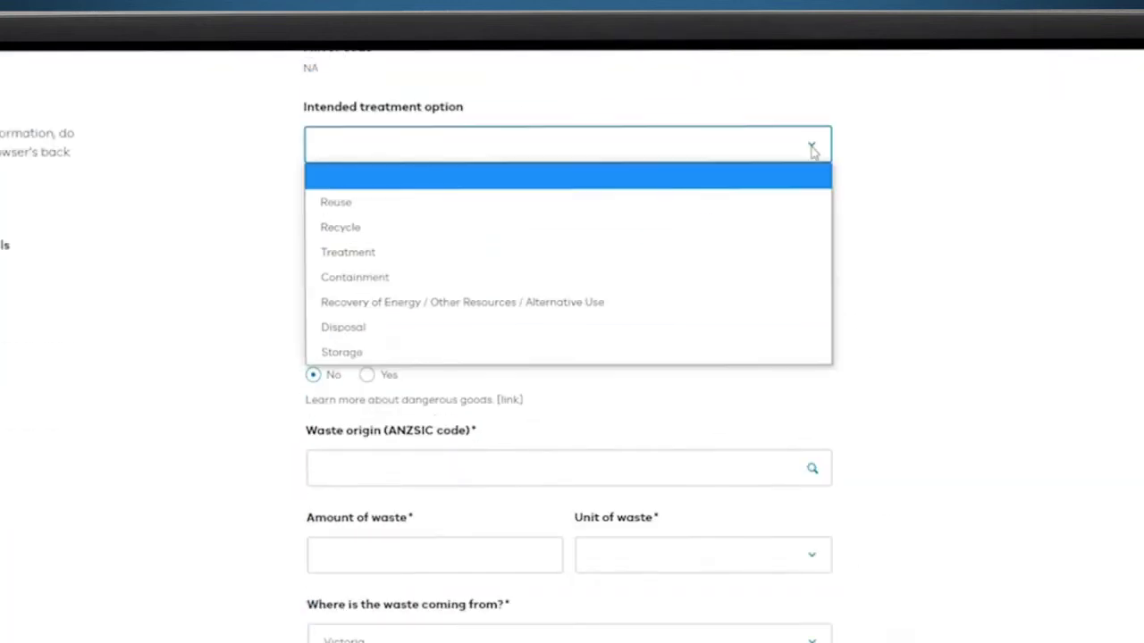
{"action": "left_click", "coordinate": [672, 250]}
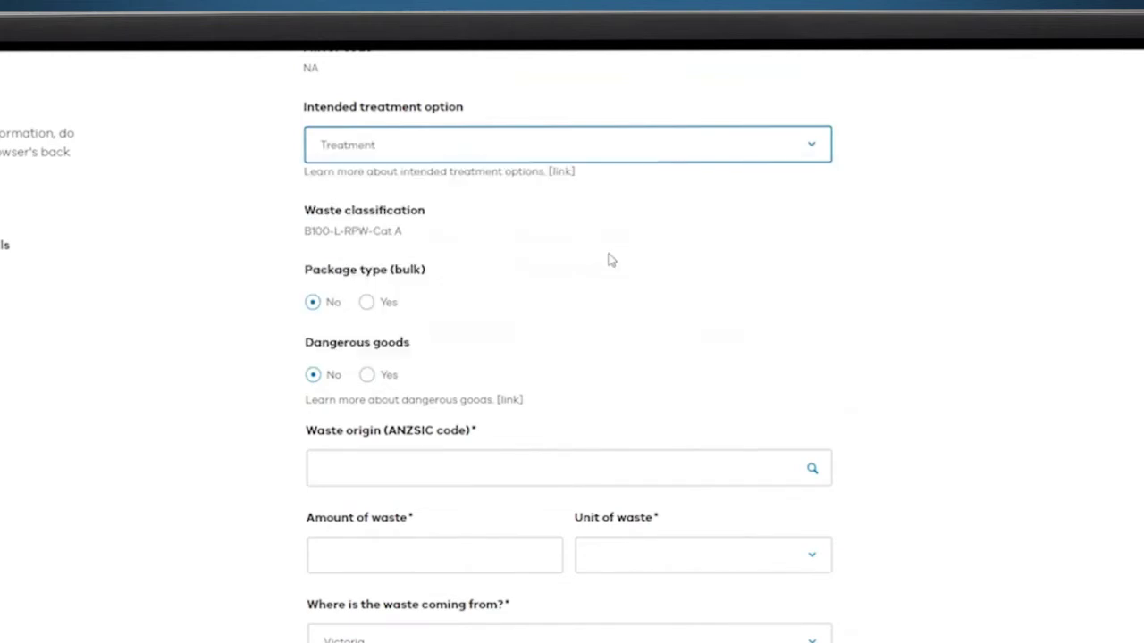
{"action": "left_click", "coordinate": [367, 303]}
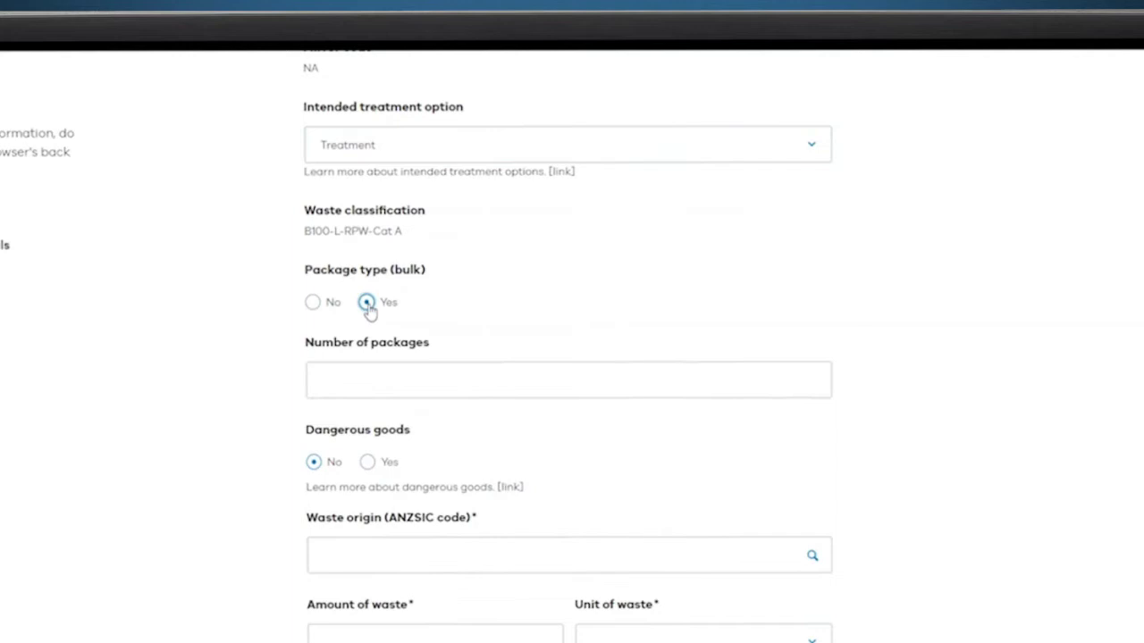
{"action": "left_click", "coordinate": [312, 303]}
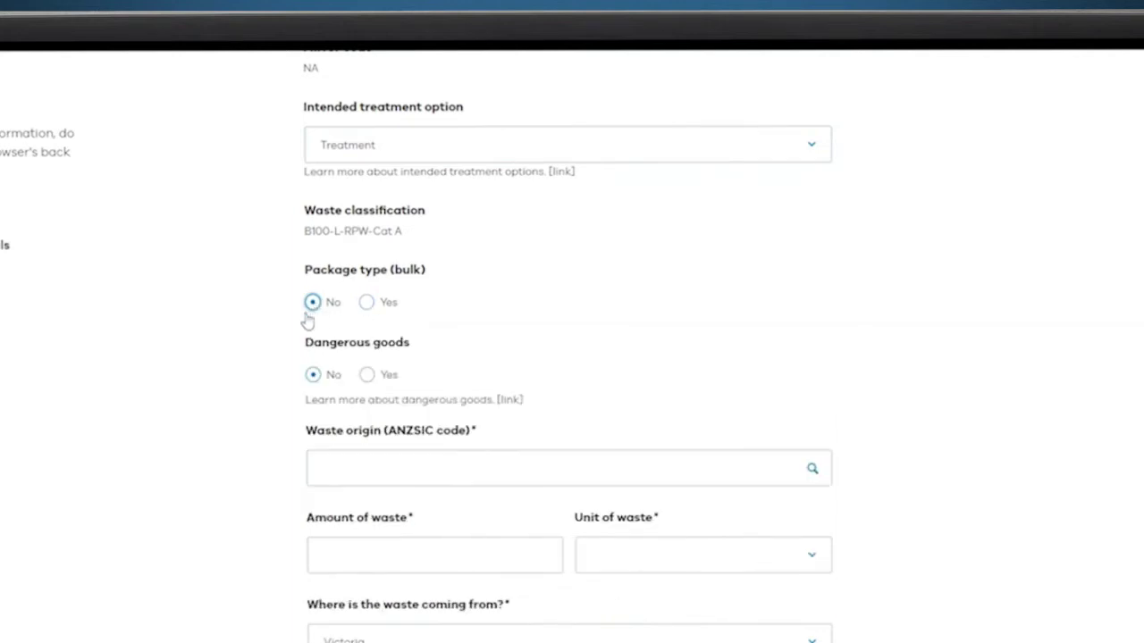
{"action": "left_click", "coordinate": [366, 375]}
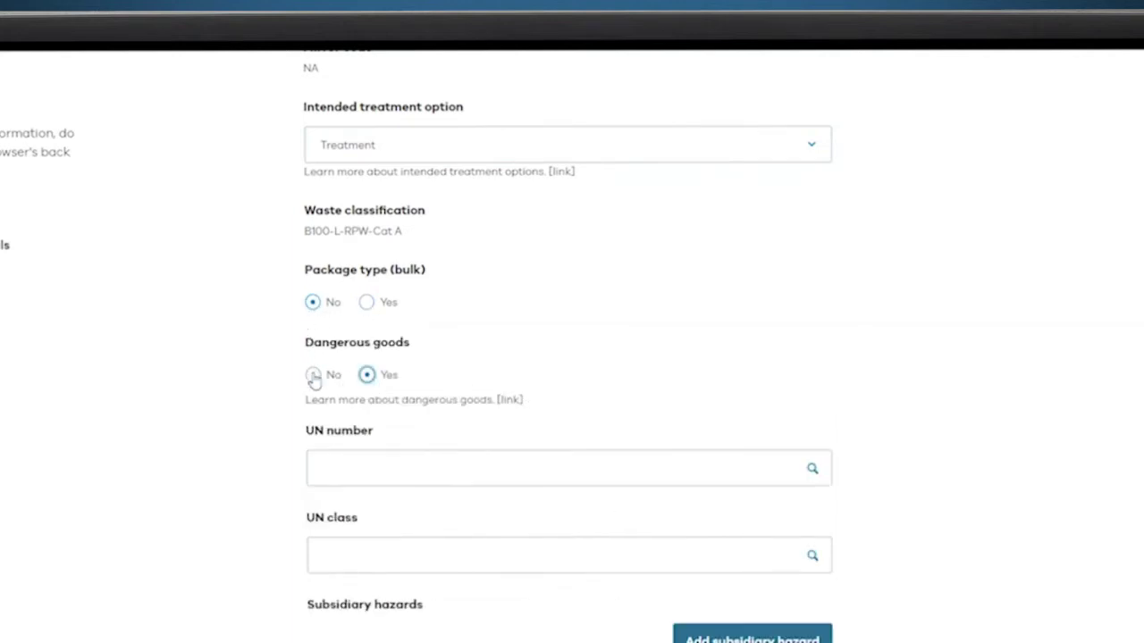
{"action": "left_click", "coordinate": [313, 375]}
{"action": "scroll", "coordinate": [613, 386], "scroll_direction": "down", "scroll_amount": 3}
Set the waste origin to ANZSIC code 2313, found by searching 'auto'.
{"action": "left_click", "coordinate": [812, 158]}
{"action": "left_click", "coordinate": [765, 132]}
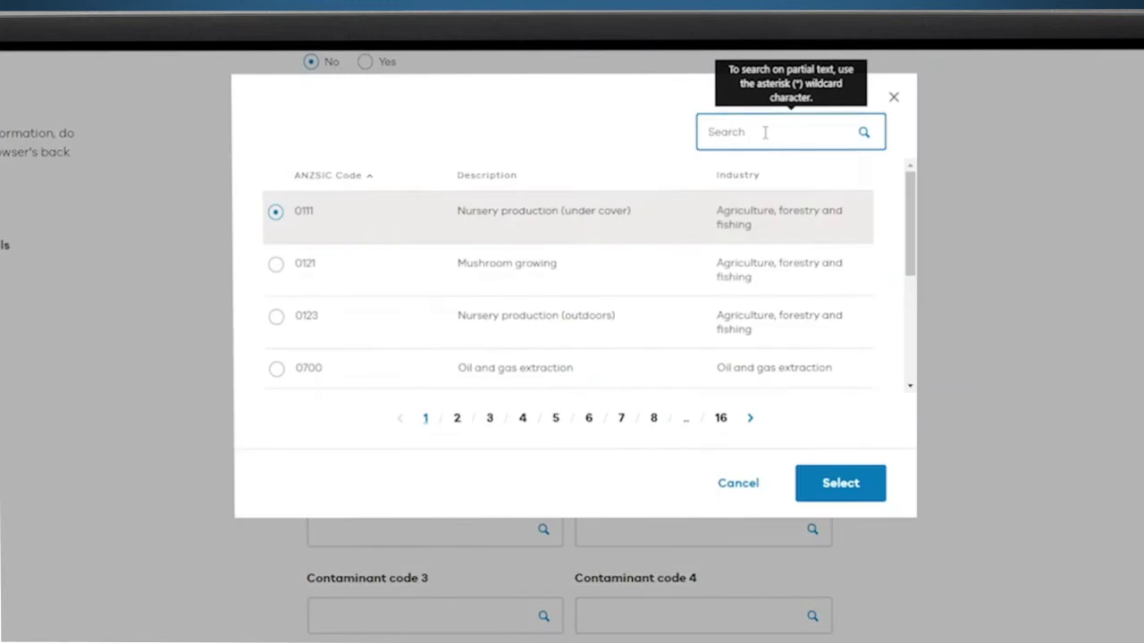
{"action": "type", "text": "auto"}
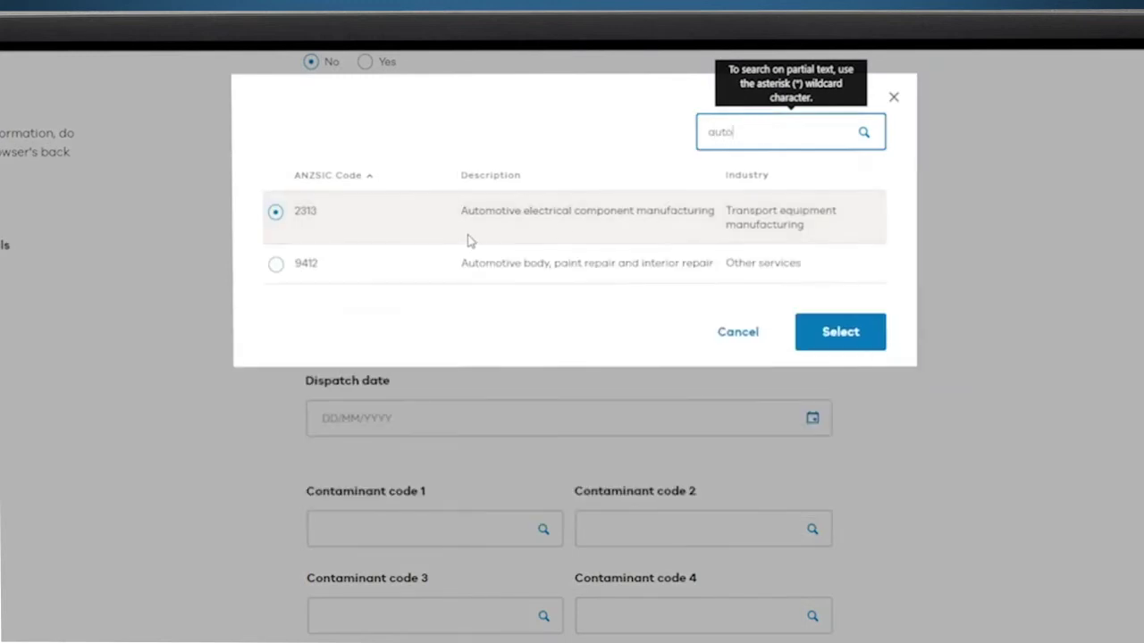
{"action": "left_click", "coordinate": [837, 340]}
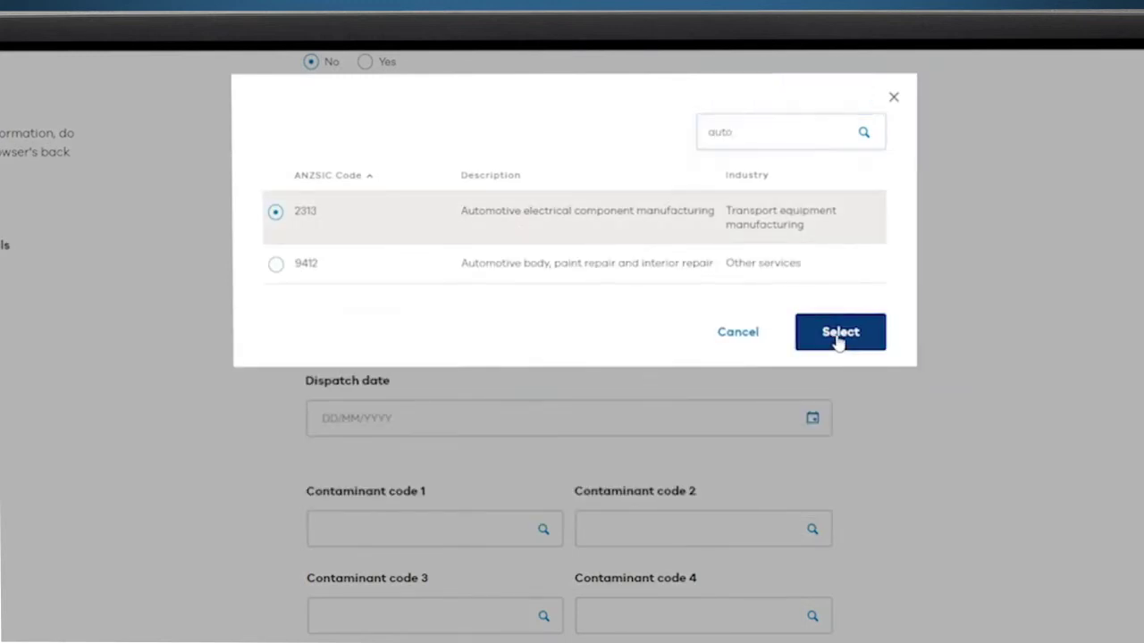
{"action": "left_click", "coordinate": [477, 242]}
Enter a waste amount of 10 in Litres.
{"action": "type", "text": "10"}
{"action": "key", "text": "Tab"}
{"action": "left_click", "coordinate": [813, 247]}
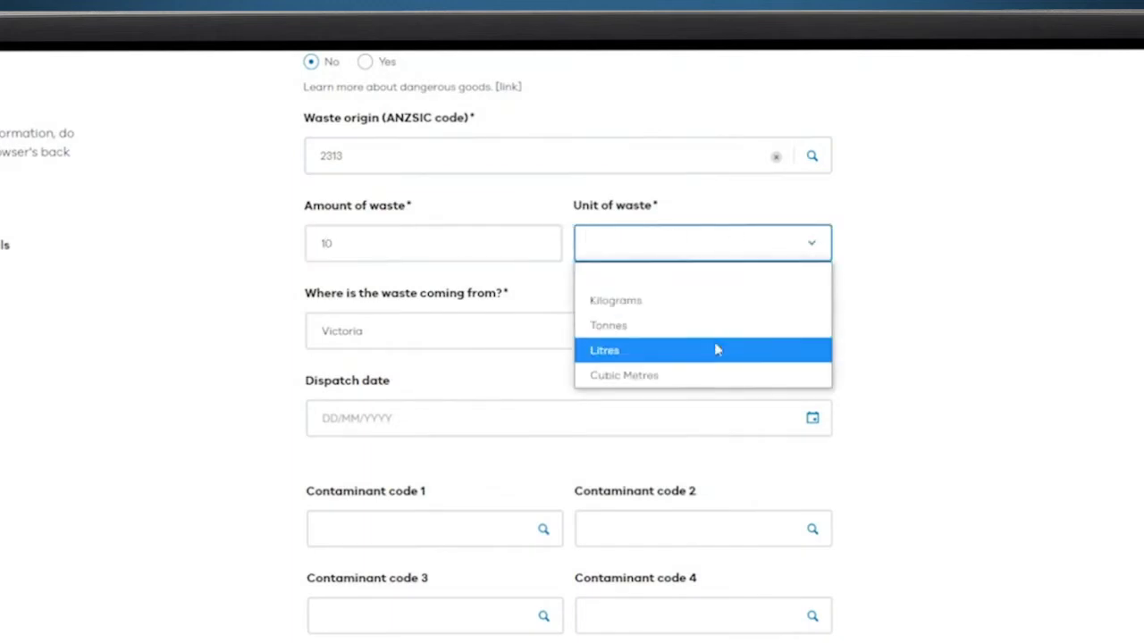
{"action": "left_click", "coordinate": [714, 350]}
Try Controlled (interstate) and International as waste source, then set it back to Victoria.
{"action": "left_click", "coordinate": [756, 332]}
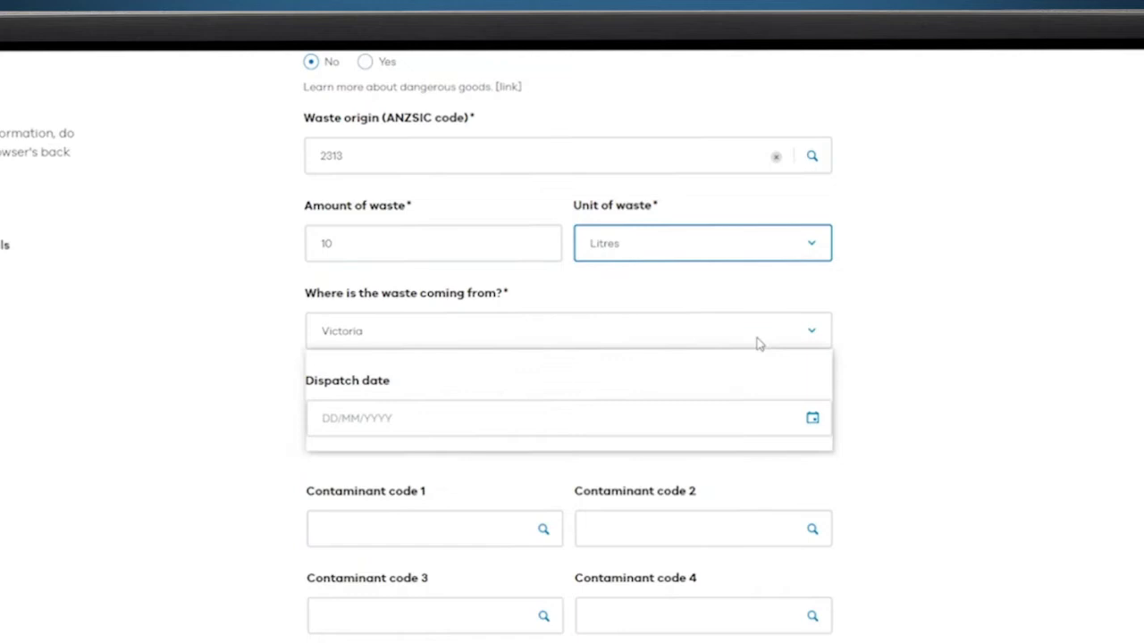
{"action": "left_click", "coordinate": [692, 414]}
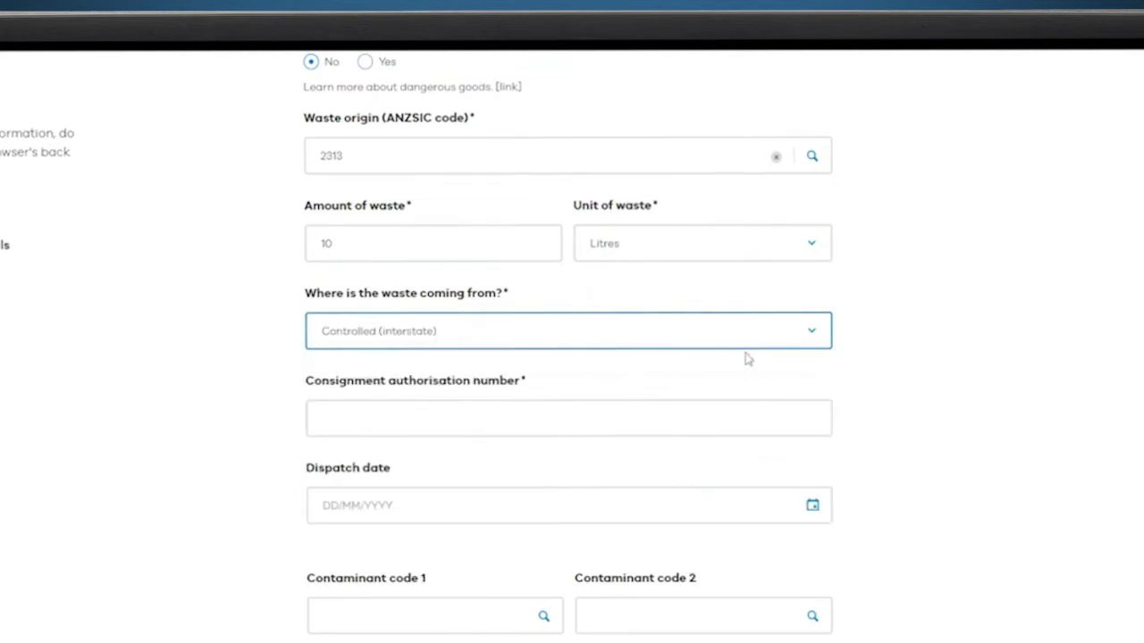
{"action": "left_click", "coordinate": [805, 332]}
{"action": "left_click", "coordinate": [653, 434]}
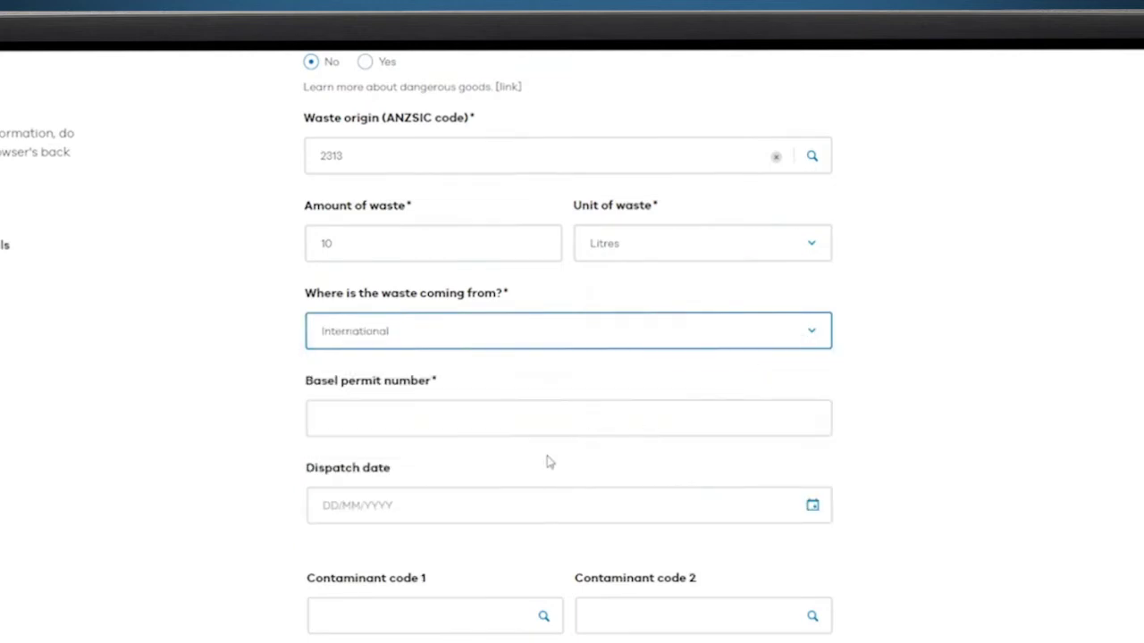
{"action": "left_click", "coordinate": [786, 344]}
{"action": "left_click", "coordinate": [695, 385]}
{"action": "scroll", "coordinate": [670, 365], "scroll_direction": "down", "scroll_amount": 1}
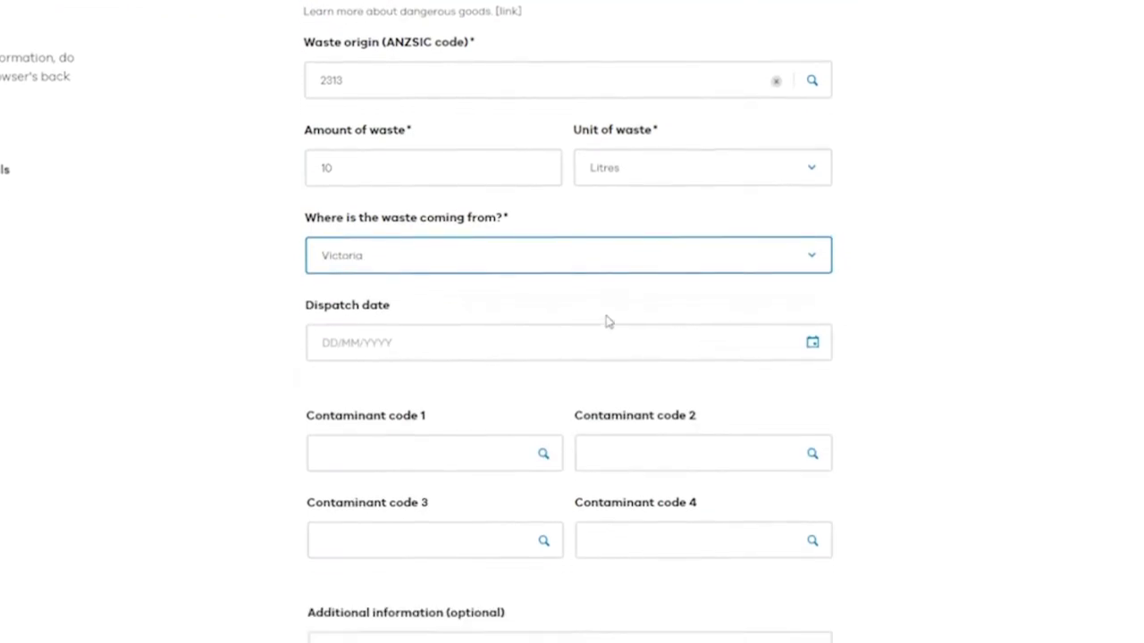
Set the dispatch date to 01/02/2021 and save the waste details.
{"action": "left_click", "coordinate": [812, 327]}
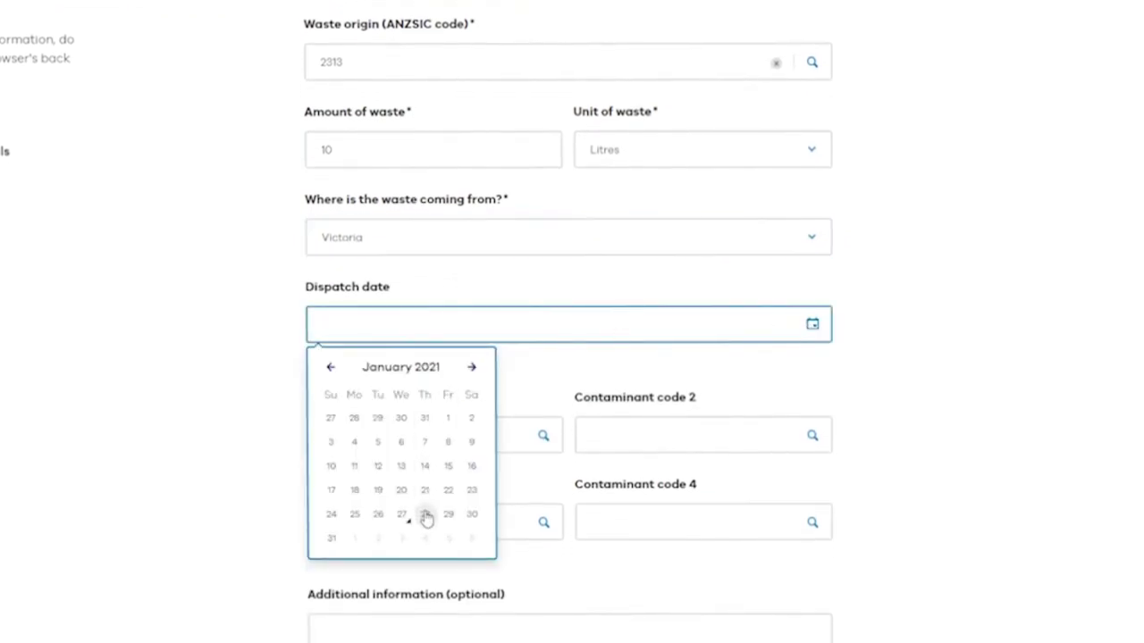
{"action": "left_click", "coordinate": [356, 541]}
{"action": "left_click", "coordinate": [544, 518]}
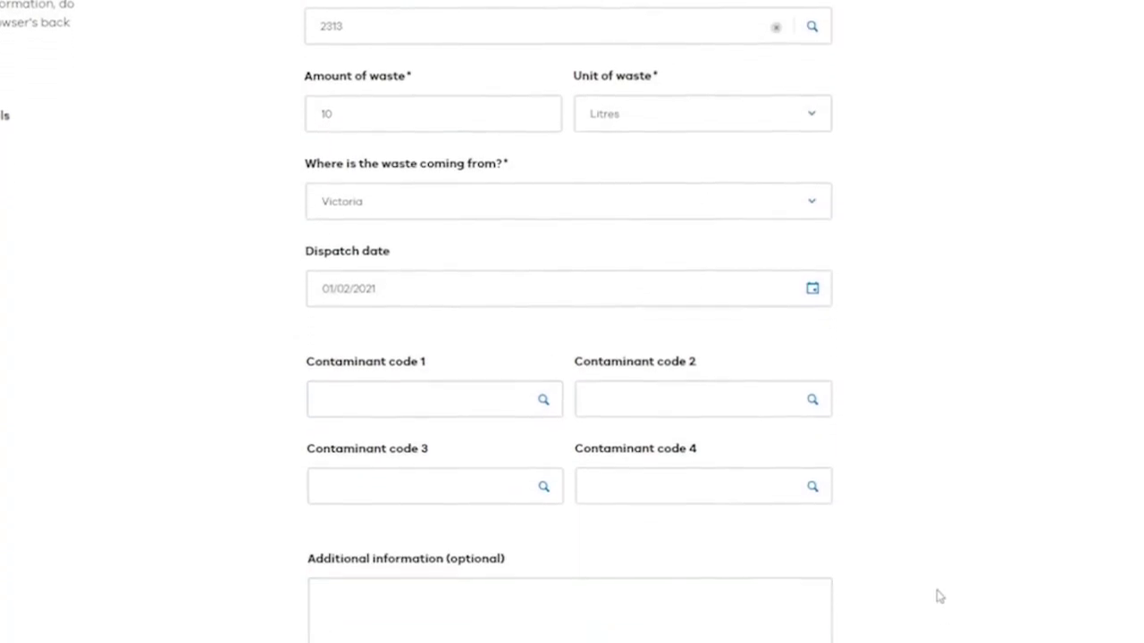
{"action": "scroll", "coordinate": [936, 589], "scroll_direction": "down", "scroll_amount": 5}
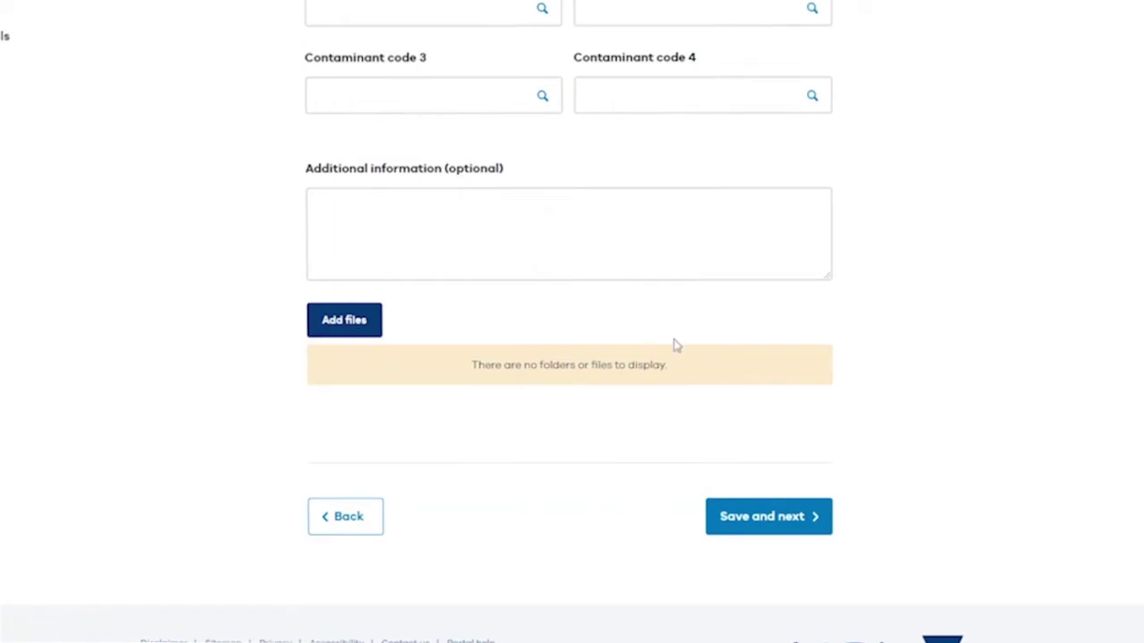
{"action": "scroll", "coordinate": [714, 429], "scroll_direction": "down", "scroll_amount": 1}
{"action": "left_click", "coordinate": [763, 500]}
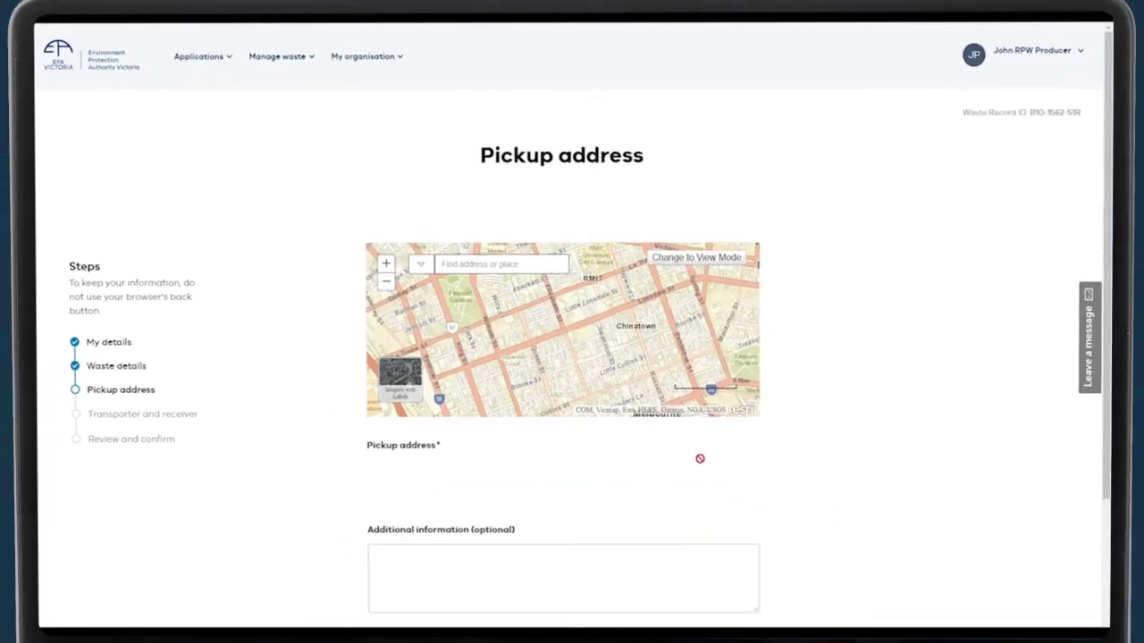
Pin the pickup location on Flinders Street, Melbourne, on the map.
{"action": "left_click_drag", "start_coordinate": [553, 359], "coordinate": [550, 288]}
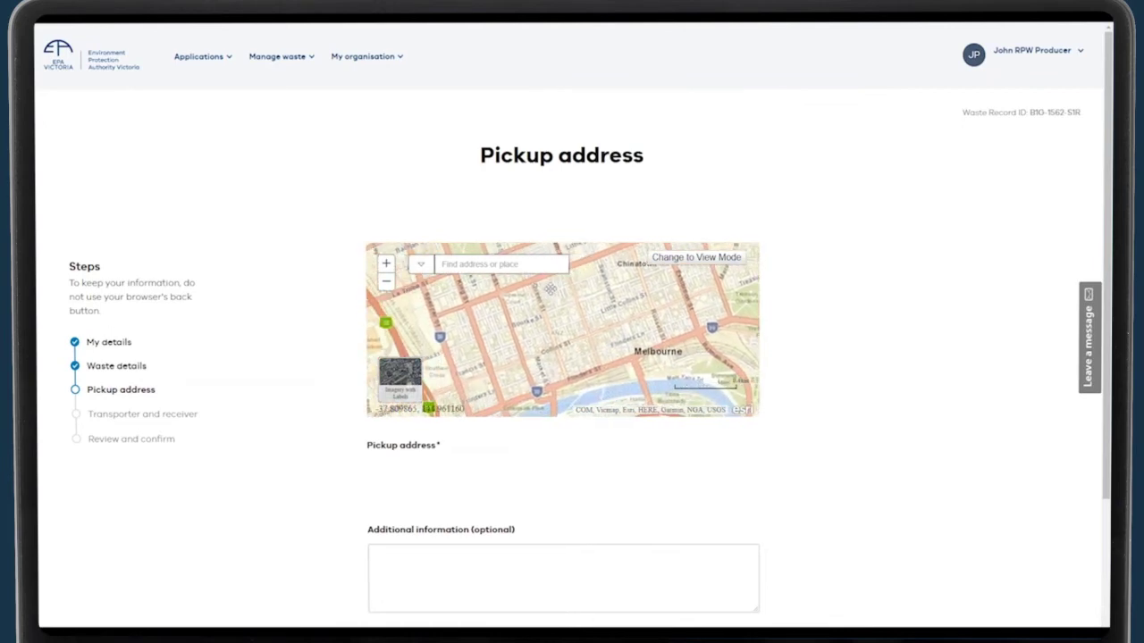
{"action": "left_click_drag", "start_coordinate": [545, 352], "coordinate": [541, 311]}
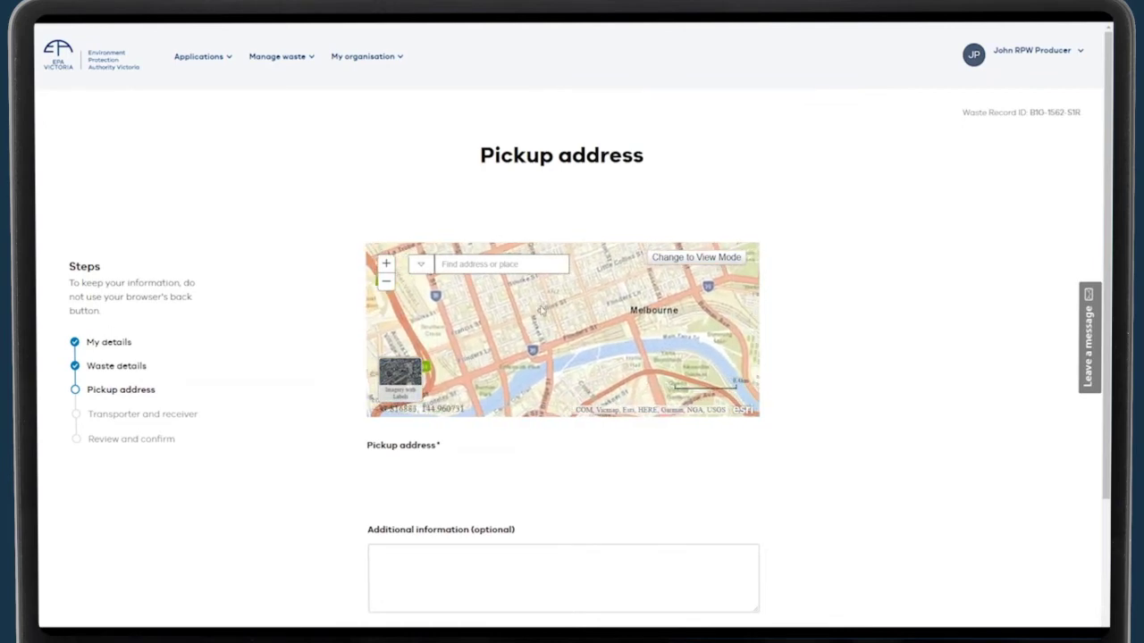
{"action": "left_click", "coordinate": [623, 326]}
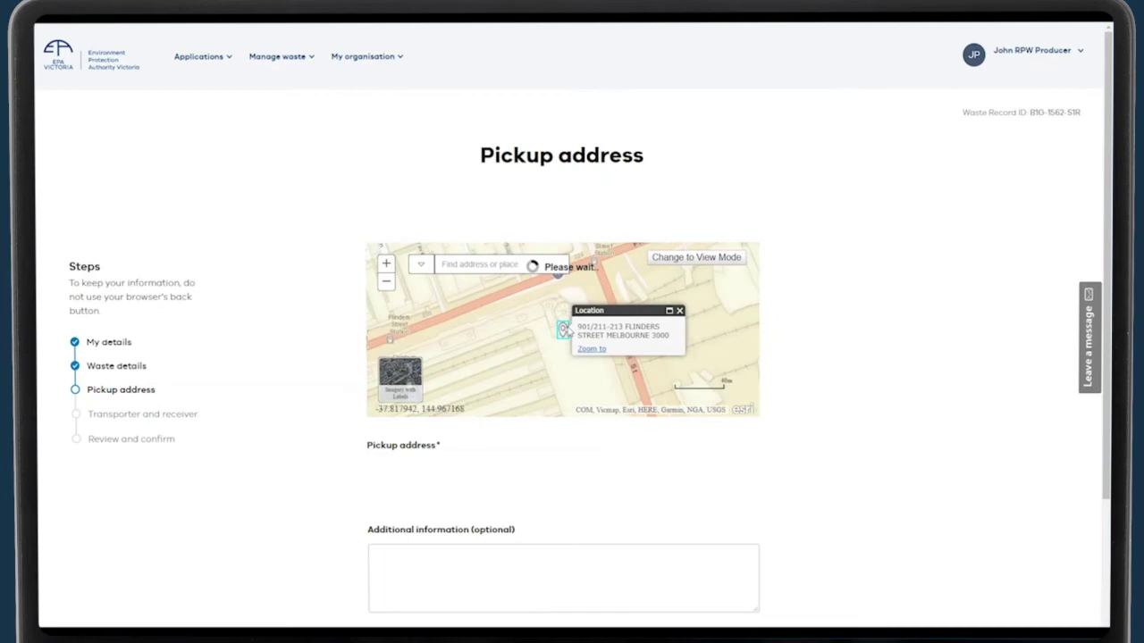
{"action": "left_click", "coordinate": [456, 264]}
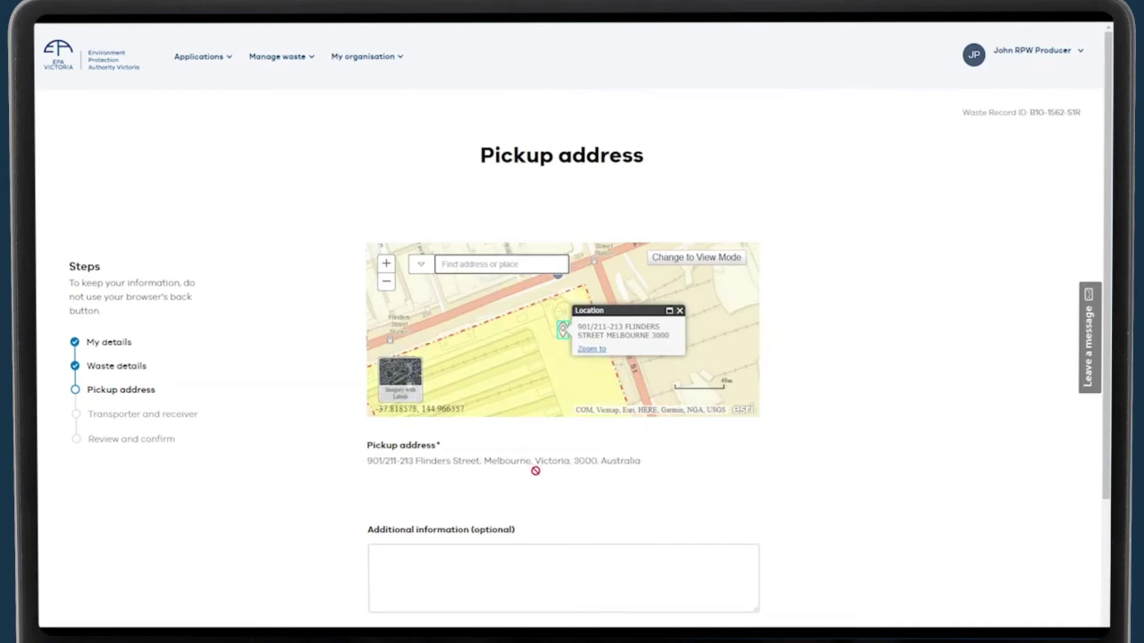
{"action": "scroll", "coordinate": [811, 484], "scroll_direction": "down", "scroll_amount": 3}
{"action": "left_click", "coordinate": [488, 369]}
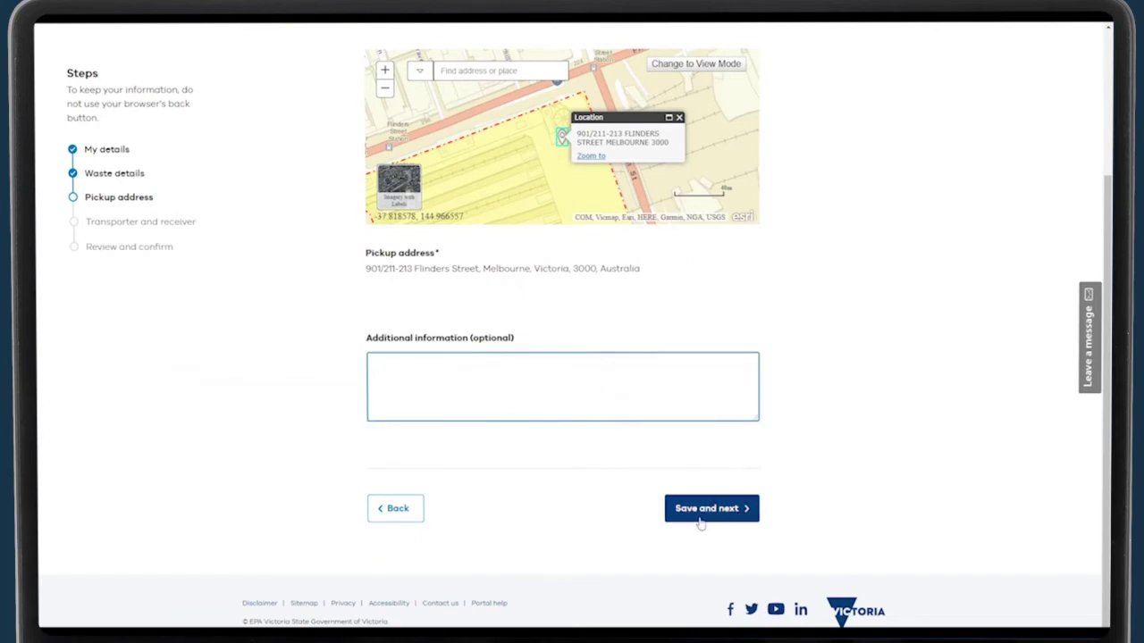
Save the pickup address and select the third listed transporter.
{"action": "left_click", "coordinate": [739, 518]}
{"action": "left_click", "coordinate": [744, 351]}
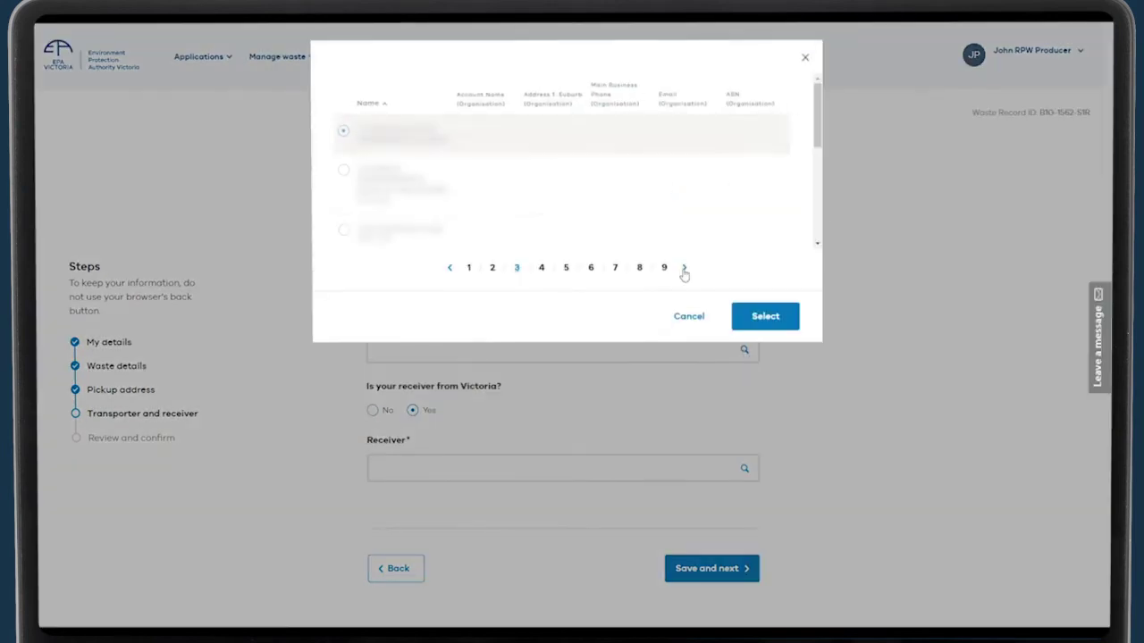
{"action": "scroll", "coordinate": [524, 228], "scroll_direction": "down", "scroll_amount": 3}
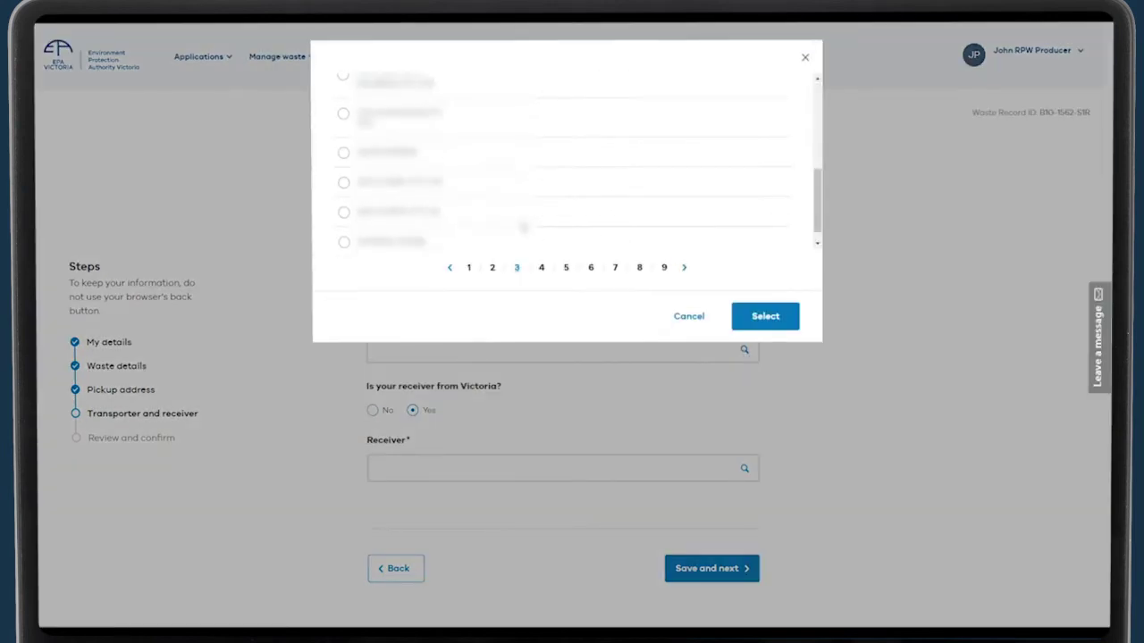
{"action": "left_click", "coordinate": [344, 153]}
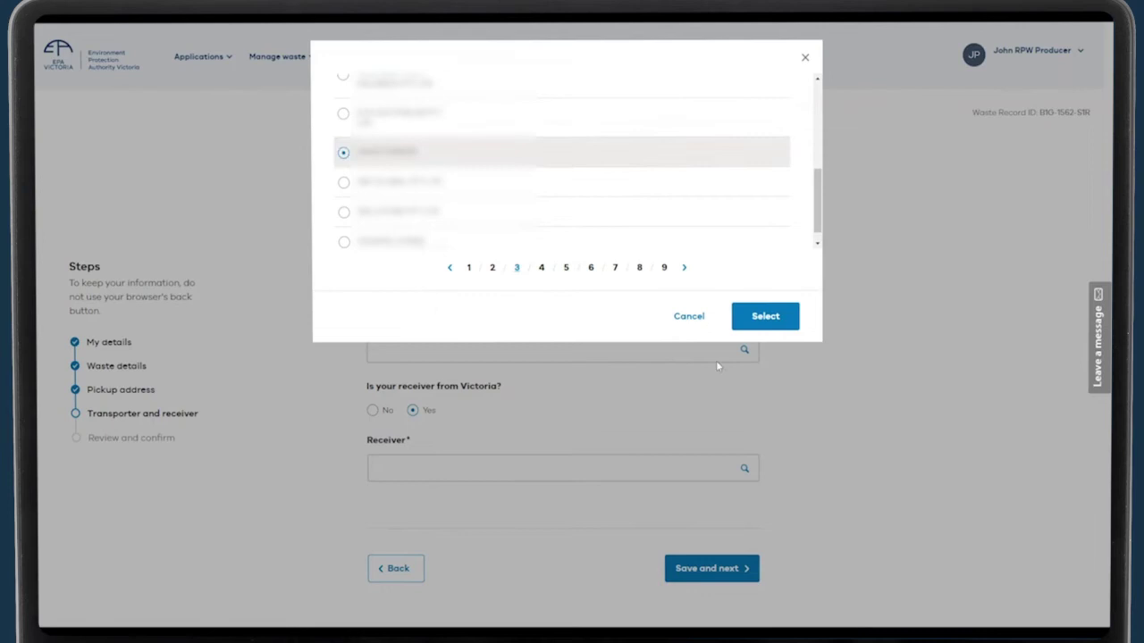
{"action": "left_click", "coordinate": [770, 324]}
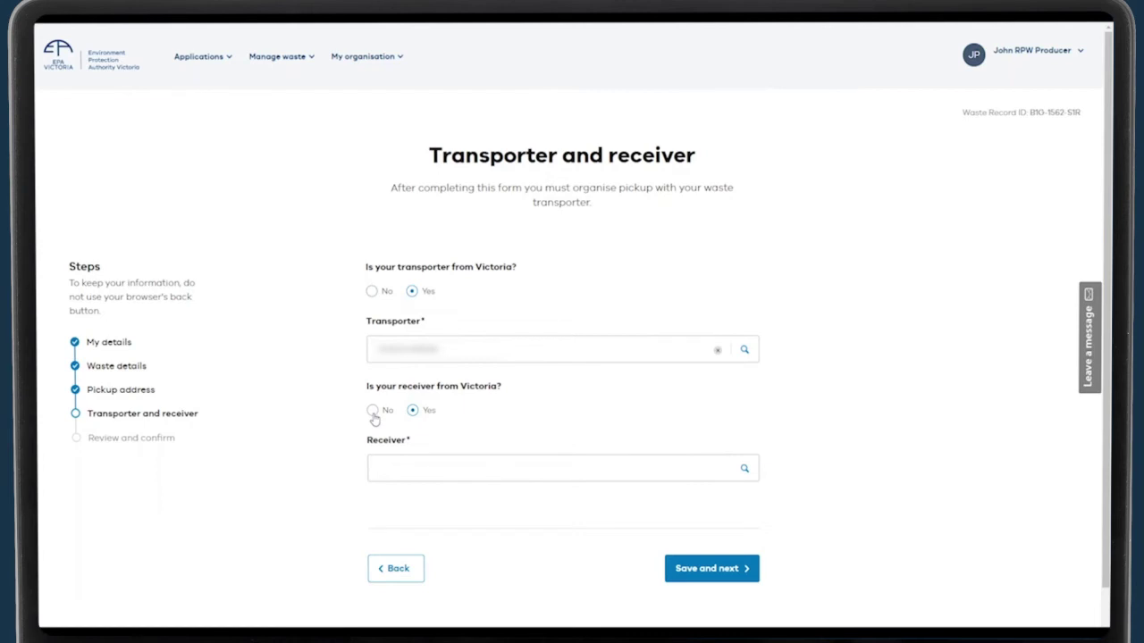
Select the fourth listed Victorian receiver and save the transporter and receiver.
{"action": "left_click", "coordinate": [372, 413]}
{"action": "scroll", "coordinate": [365, 425], "scroll_direction": "down", "scroll_amount": 2}
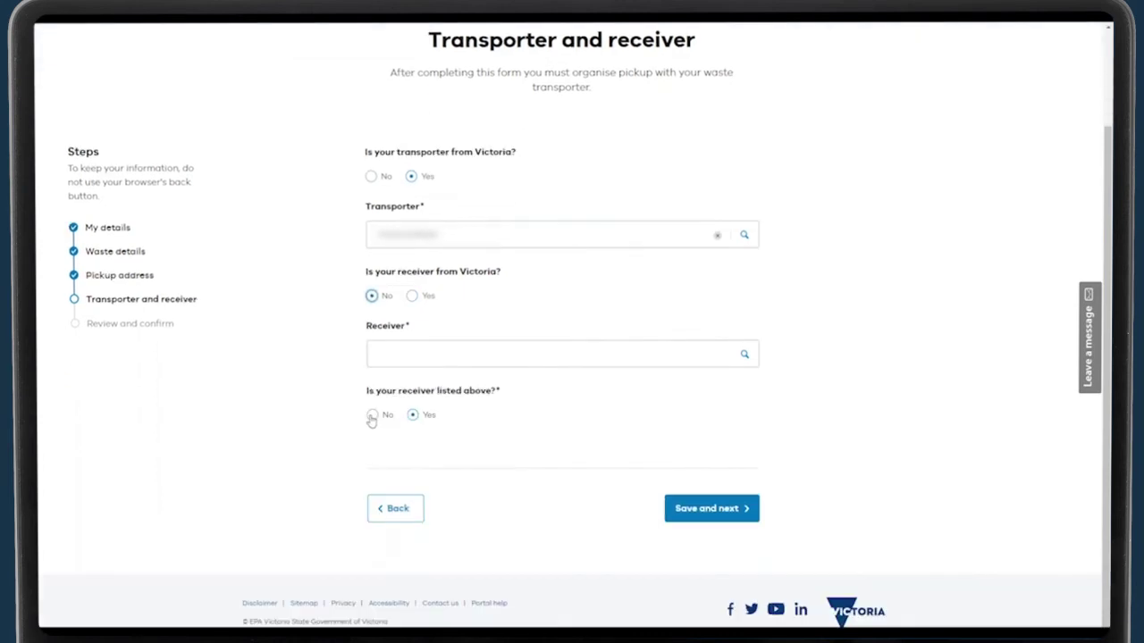
{"action": "left_click", "coordinate": [371, 416]}
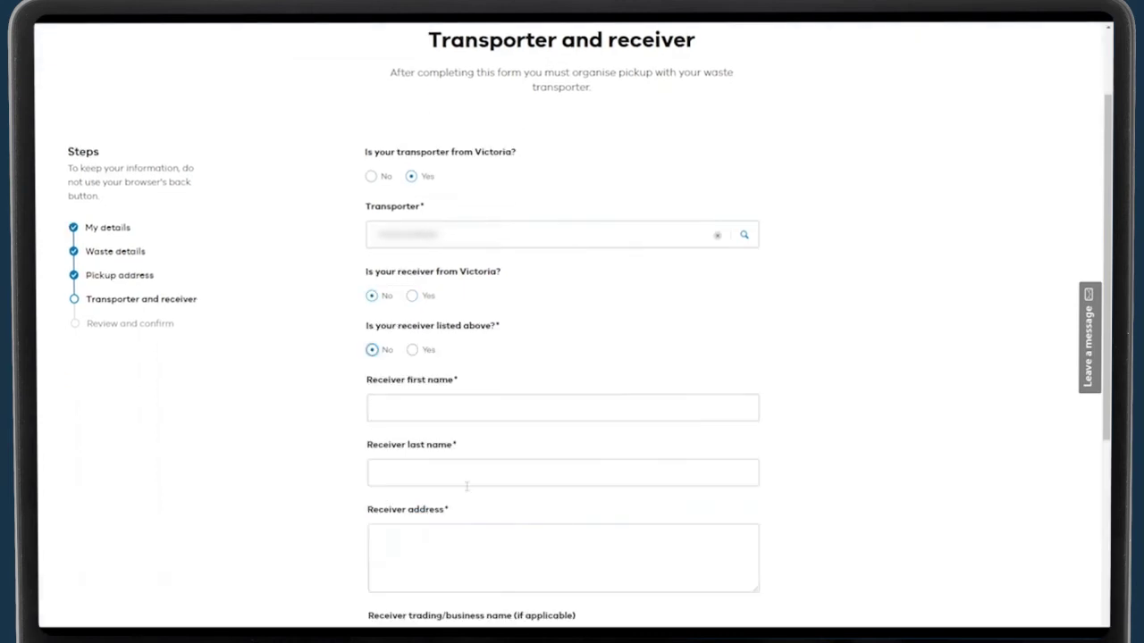
{"action": "left_click", "coordinate": [413, 349]}
{"action": "left_click", "coordinate": [414, 296]}
{"action": "left_click", "coordinate": [741, 408]}
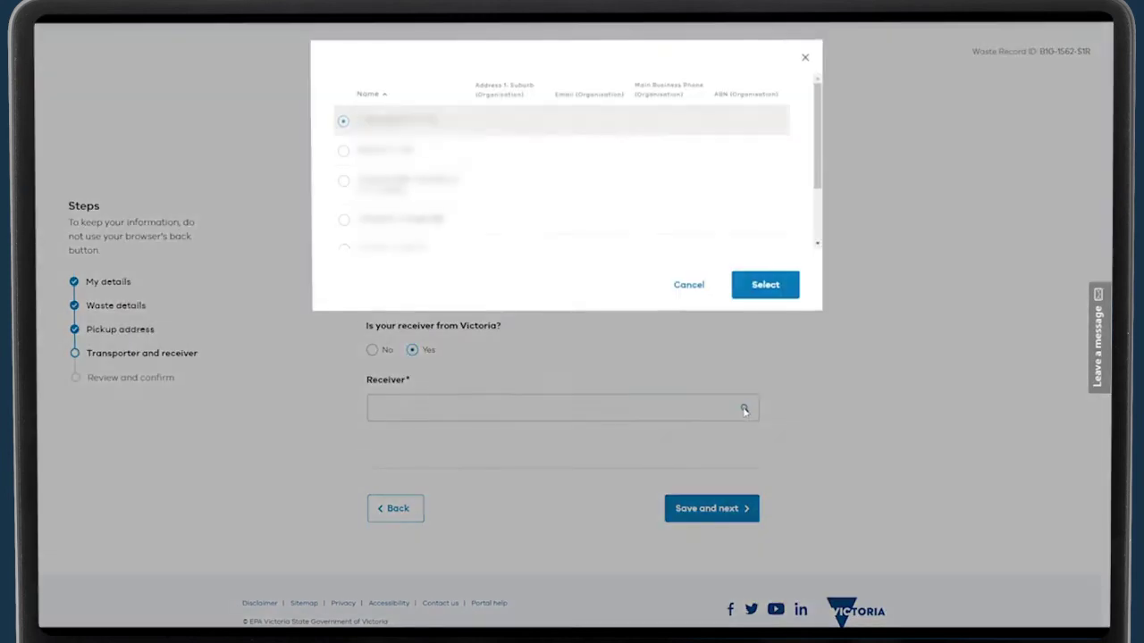
{"action": "left_click", "coordinate": [343, 220]}
{"action": "left_click", "coordinate": [779, 290]}
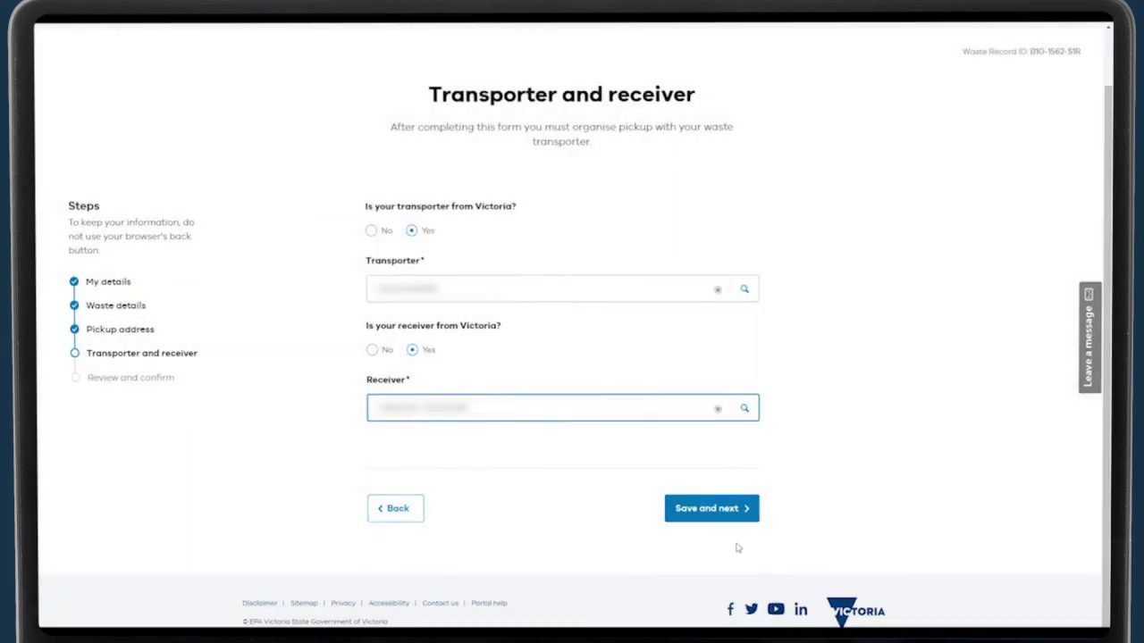
{"action": "left_click", "coordinate": [706, 507]}
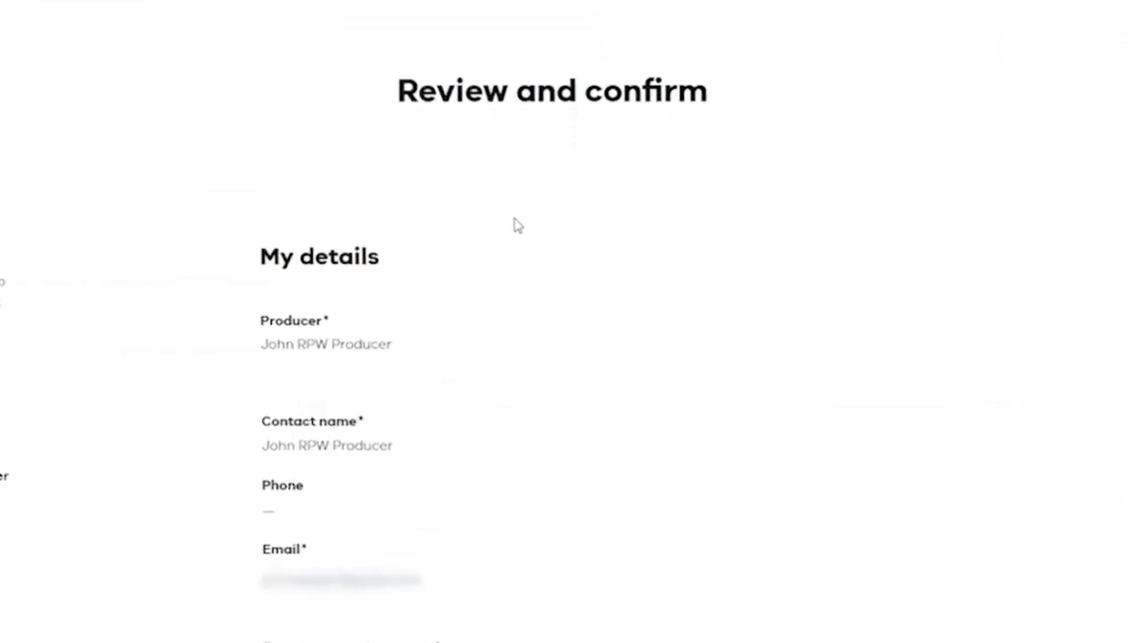
Review the waste record details and submit it with Create record.
{"action": "scroll", "coordinate": [516, 225], "scroll_direction": "down", "scroll_amount": 4}
{"action": "scroll", "coordinate": [513, 237], "scroll_direction": "down", "scroll_amount": 5}
{"action": "scroll", "coordinate": [519, 207], "scroll_direction": "down", "scroll_amount": 3}
{"action": "scroll", "coordinate": [577, 189], "scroll_direction": "down", "scroll_amount": 4}
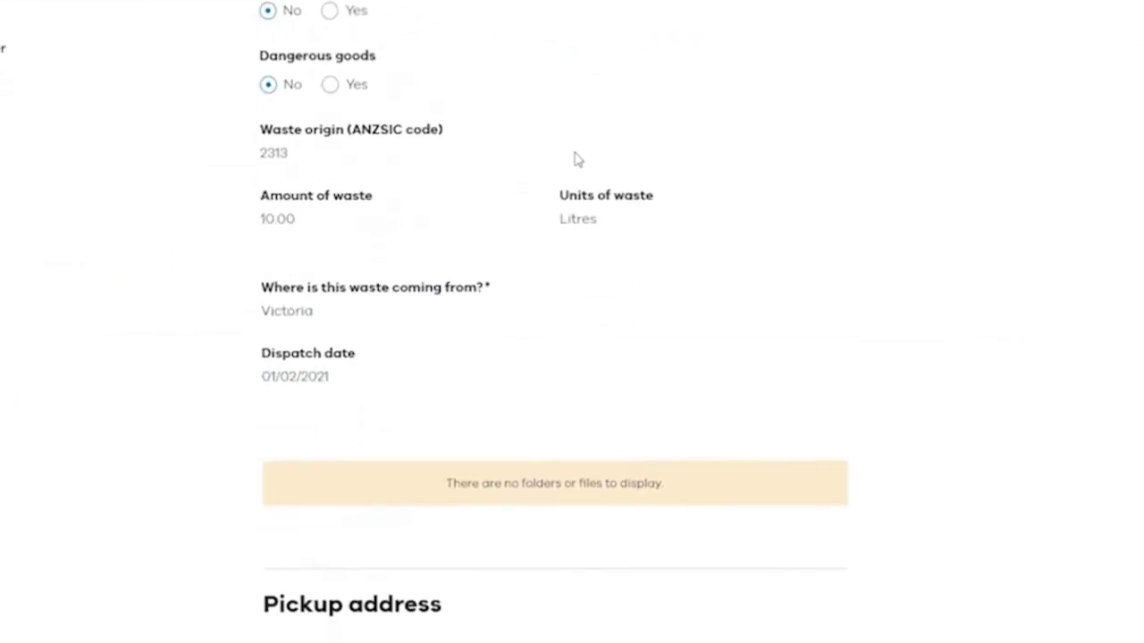
{"action": "scroll", "coordinate": [769, 235], "scroll_direction": "down", "scroll_amount": 4}
{"action": "scroll", "coordinate": [799, 255], "scroll_direction": "down", "scroll_amount": 4}
{"action": "scroll", "coordinate": [798, 252], "scroll_direction": "down", "scroll_amount": 4}
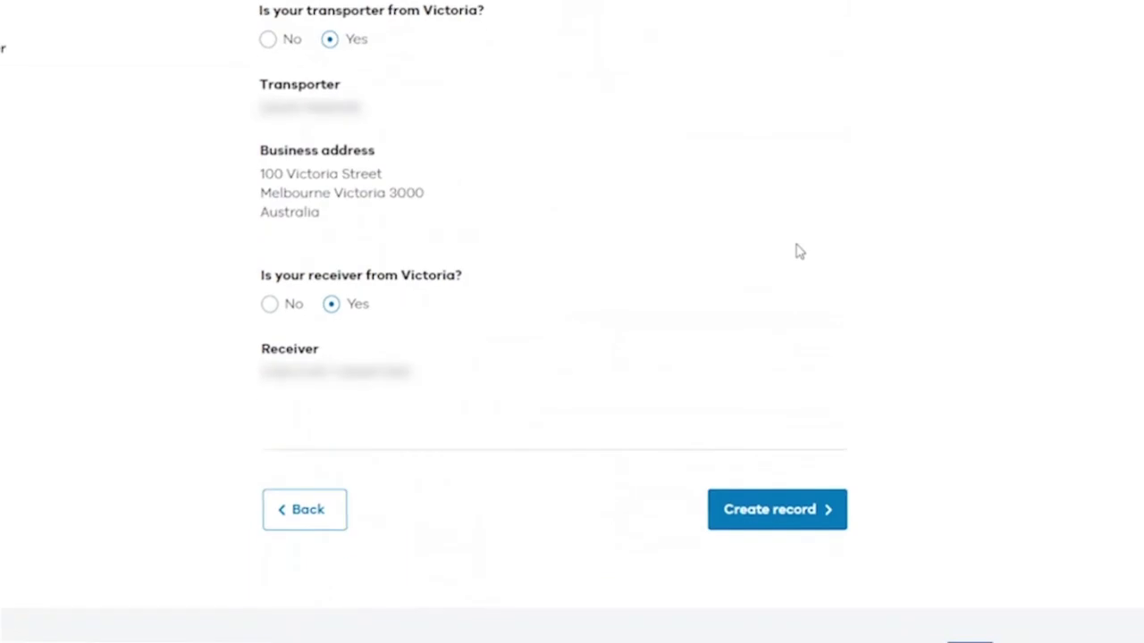
{"action": "scroll", "coordinate": [777, 508], "scroll_direction": "down", "scroll_amount": 1}
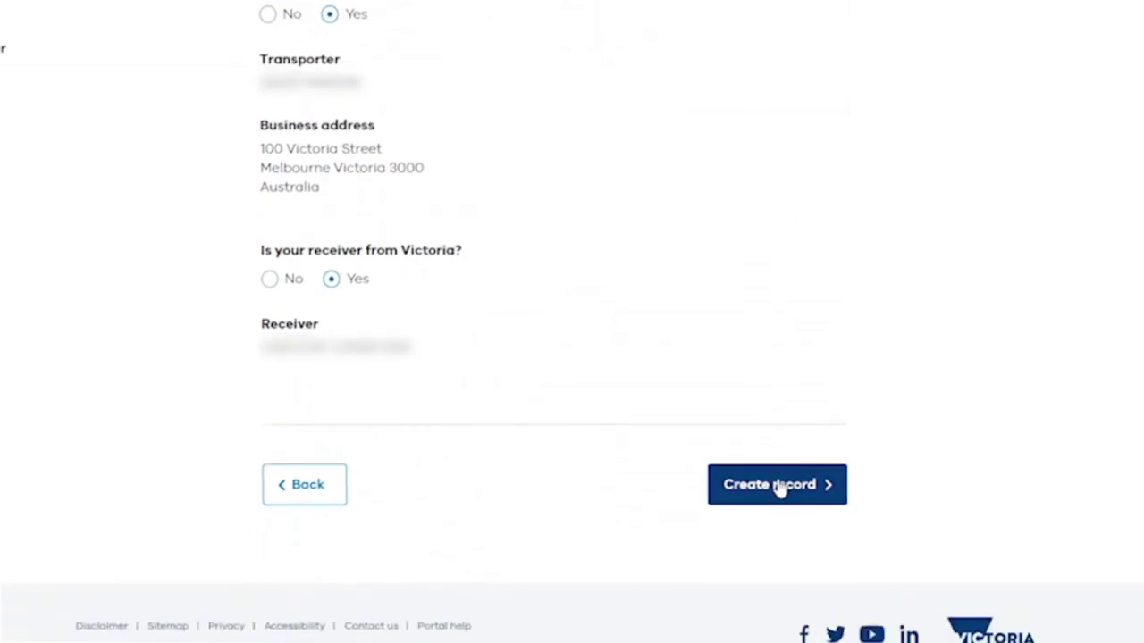
{"action": "left_click", "coordinate": [779, 487]}
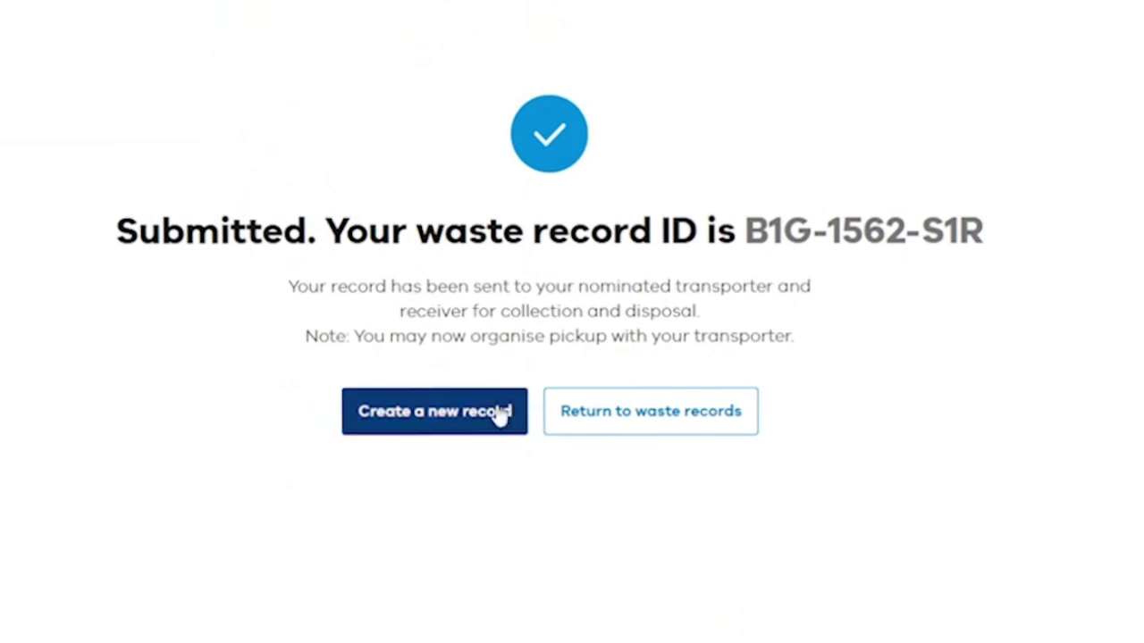
Return to the waste records list, check record B1G-1562-S1R's actions, and sign out.
{"action": "left_click", "coordinate": [651, 427]}
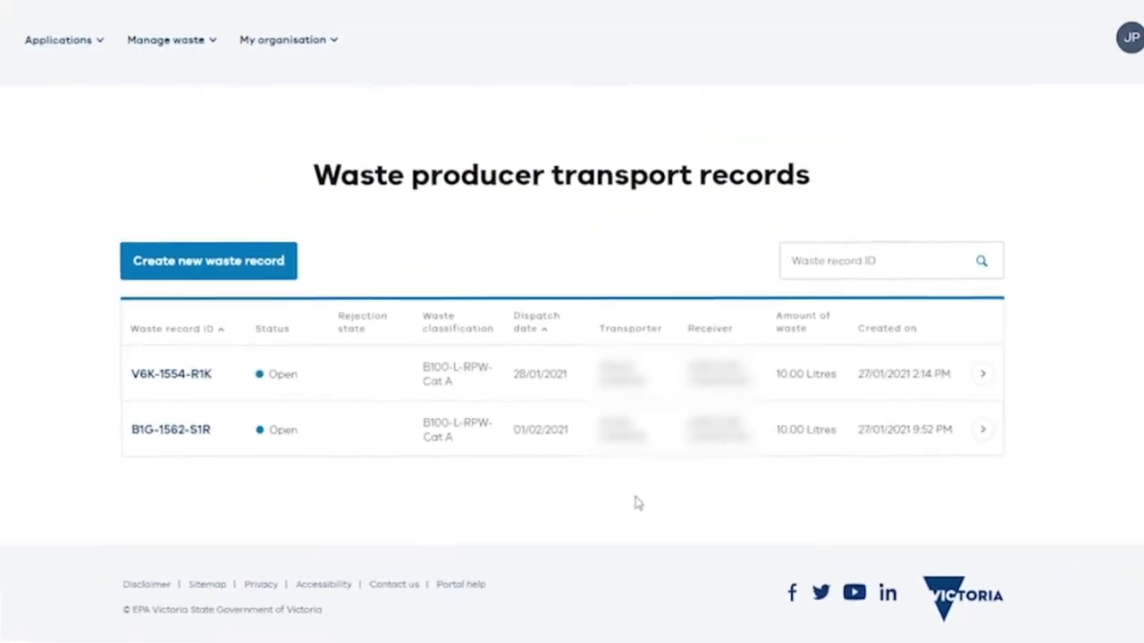
{"action": "left_click", "coordinate": [972, 439]}
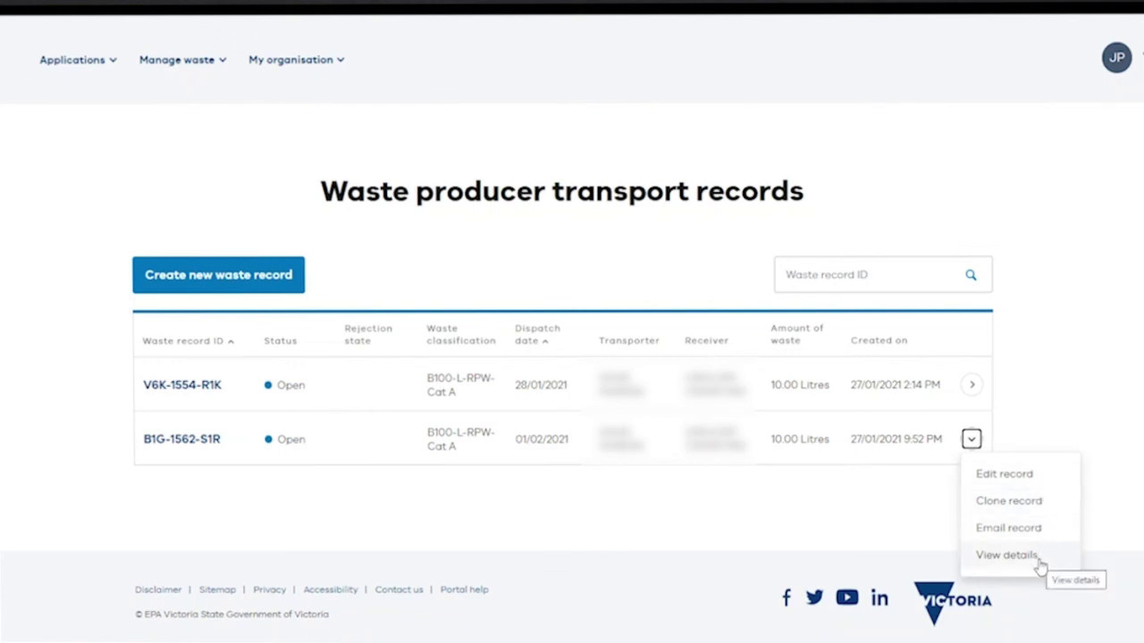
{"action": "left_click", "coordinate": [971, 438]}
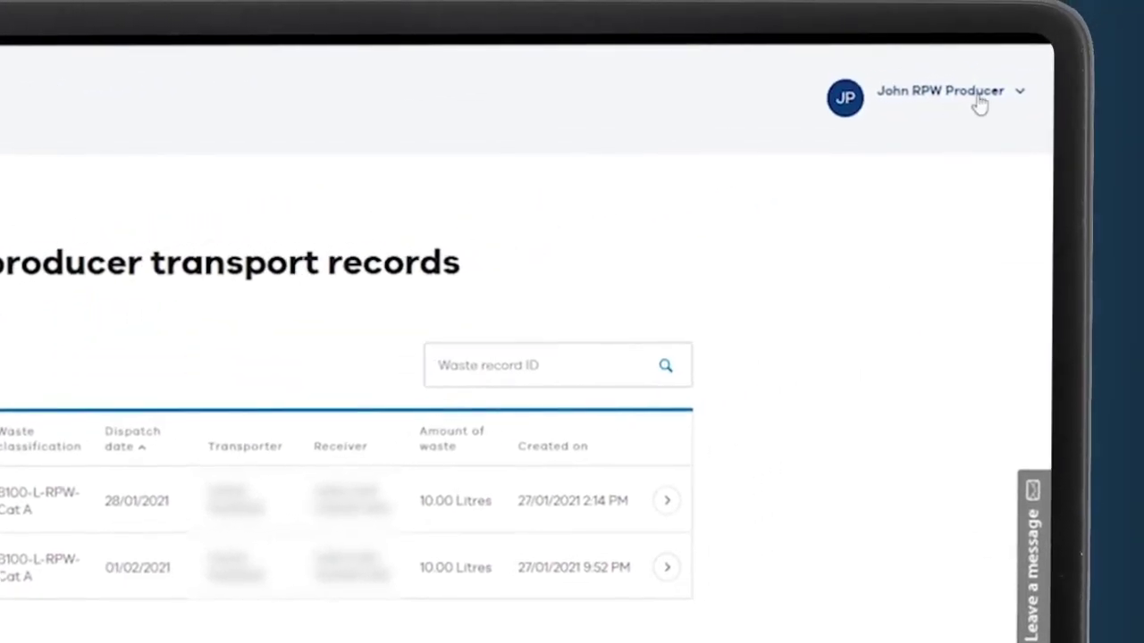
{"action": "left_click", "coordinate": [979, 103]}
{"action": "left_click", "coordinate": [893, 300]}
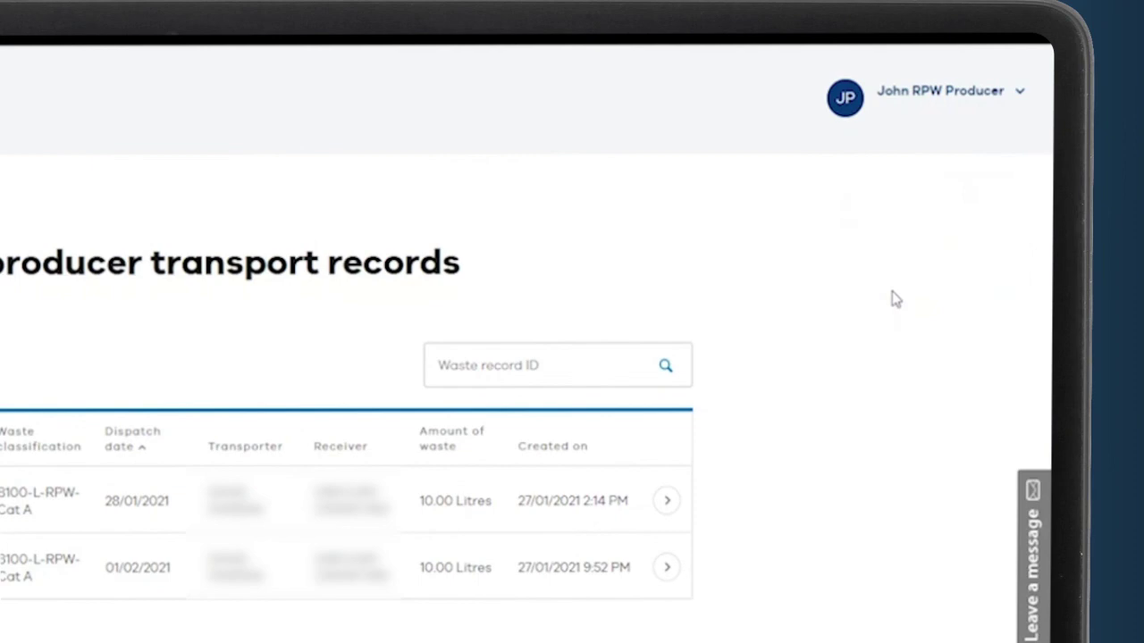